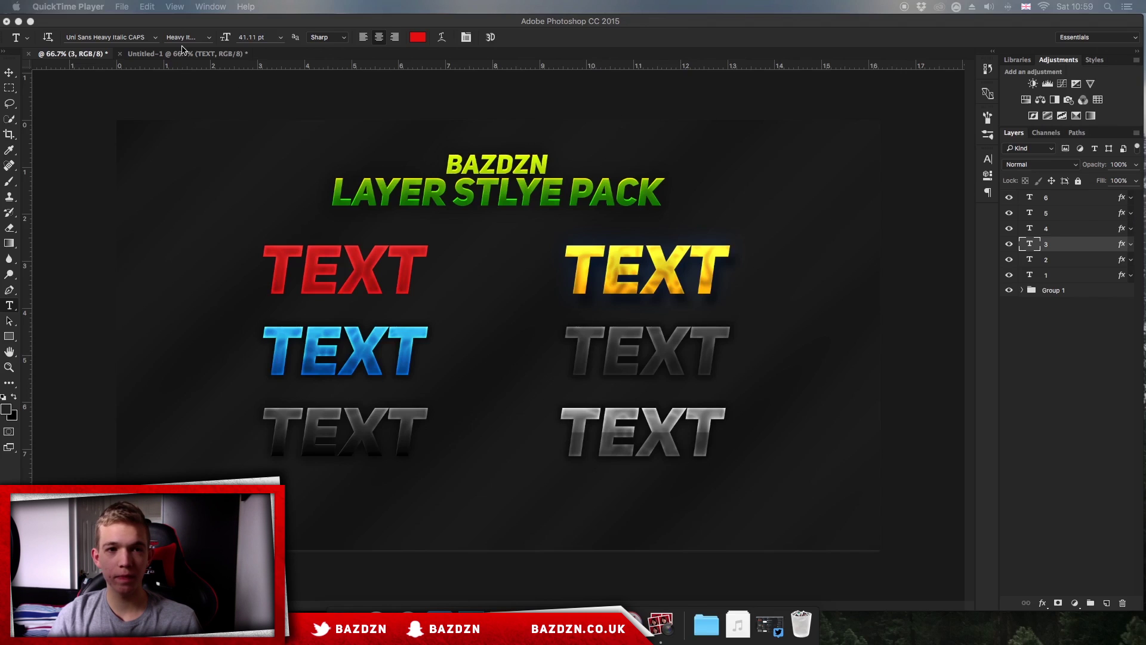
Step: Bring up Untitled-1 and discard the trial scaling of the red TEXT
{"action": "left_click", "coordinate": [160, 57]}
{"action": "left_click", "coordinate": [158, 54]}
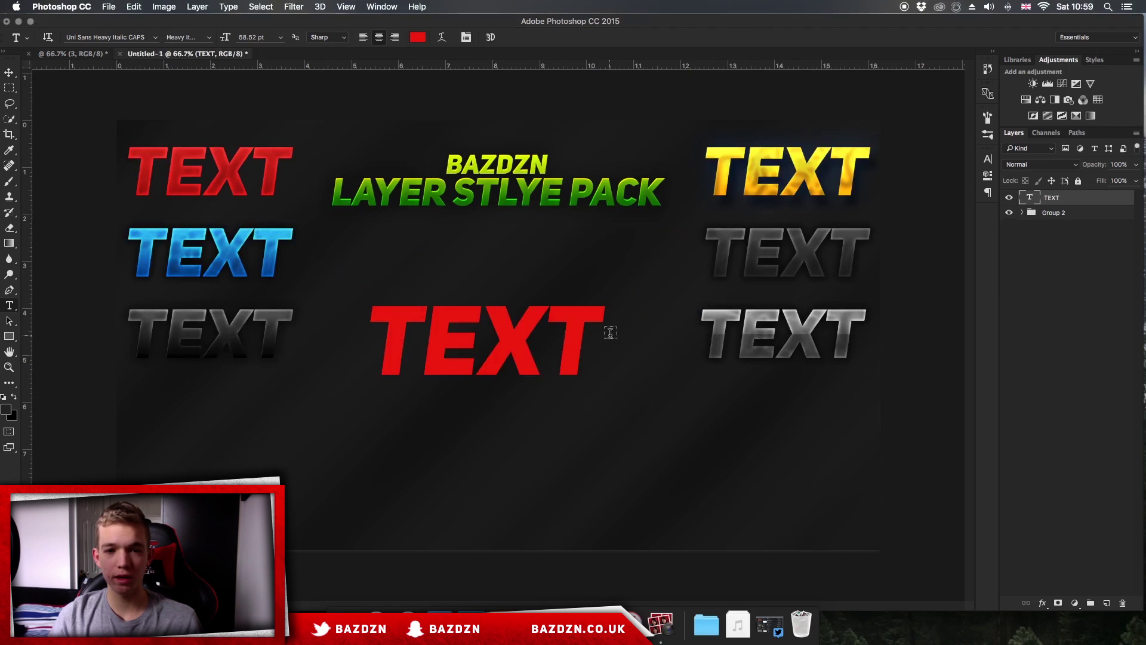
{"action": "left_click_drag", "start_coordinate": [564, 354], "coordinate": [499, 350]}
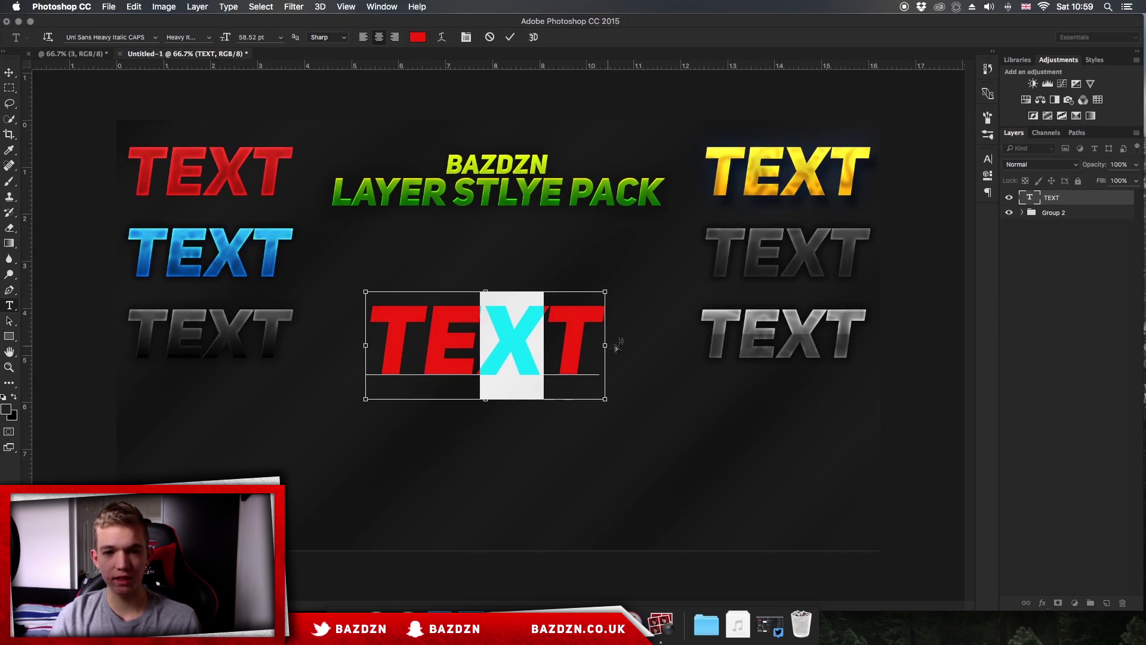
{"action": "mouse_move", "coordinate": [606, 292]}
{"action": "left_mouse_down"}
{"action": "mouse_move", "coordinate": [900, 149]}
{"action": "mouse_move", "coordinate": [912, 156]}
{"action": "mouse_move", "coordinate": [605, 275]}
{"action": "left_mouse_up"}
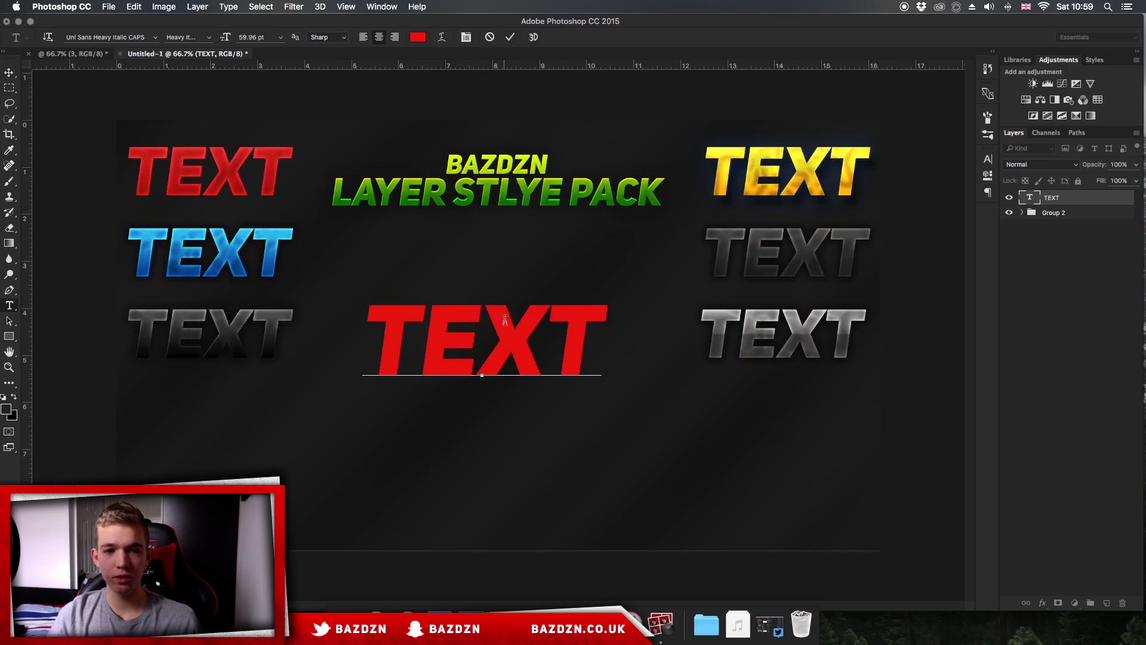
{"action": "left_click", "coordinate": [489, 37]}
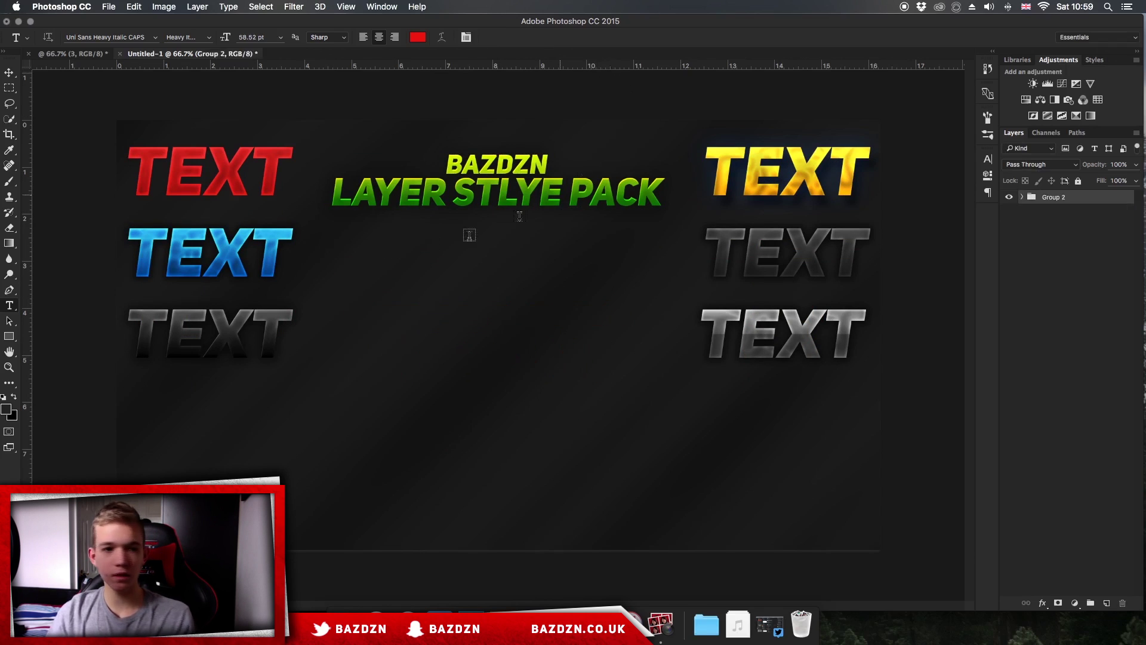
Step: Create a new red TEXT layer at about 70.74 pt, reposition and commit it, then open Layer Style
{"action": "left_click", "coordinate": [444, 362]}
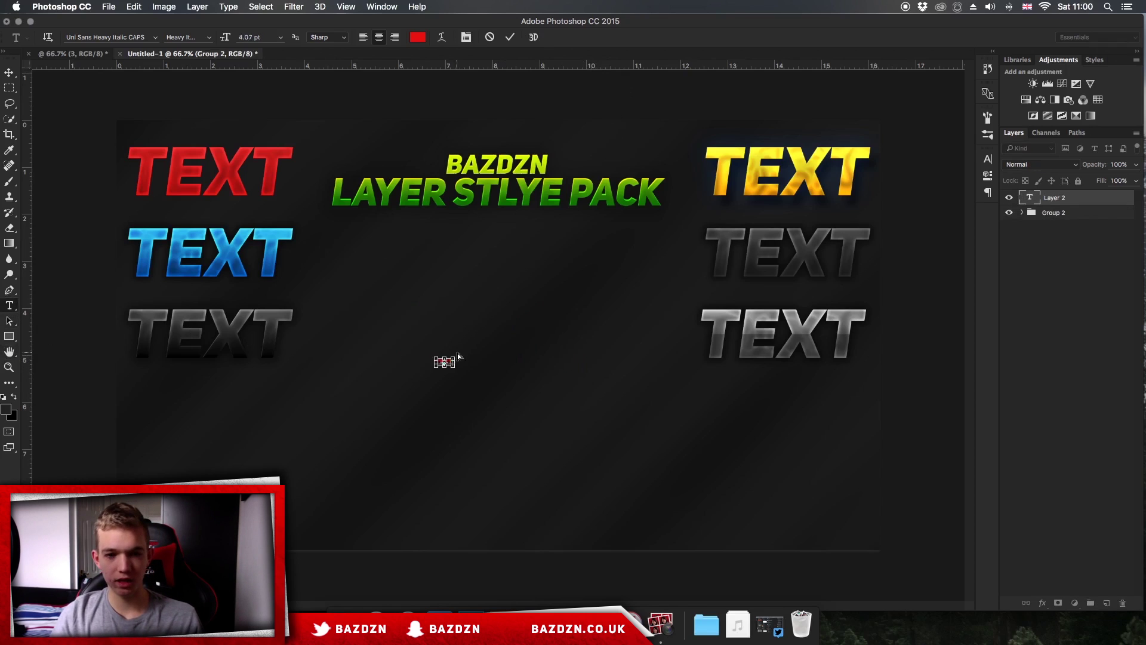
{"action": "left_click", "coordinate": [454, 356]}
{"action": "left_click_drag", "start_coordinate": [454, 357], "coordinate": [591, 289]}
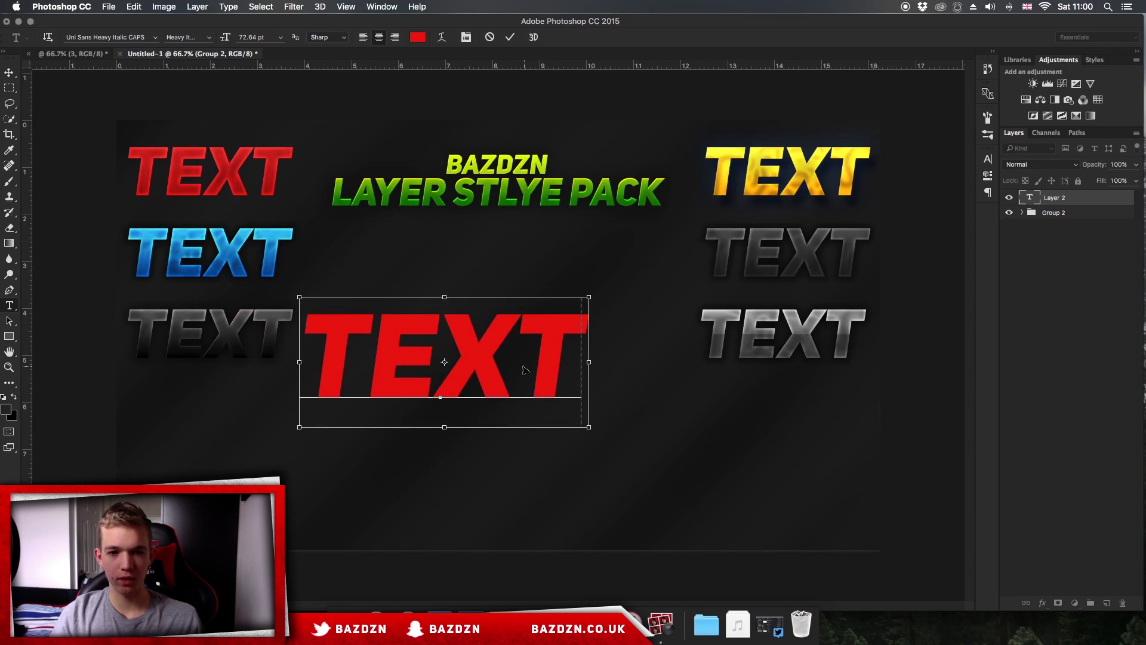
{"action": "left_click_drag", "start_coordinate": [525, 368], "coordinate": [630, 329]}
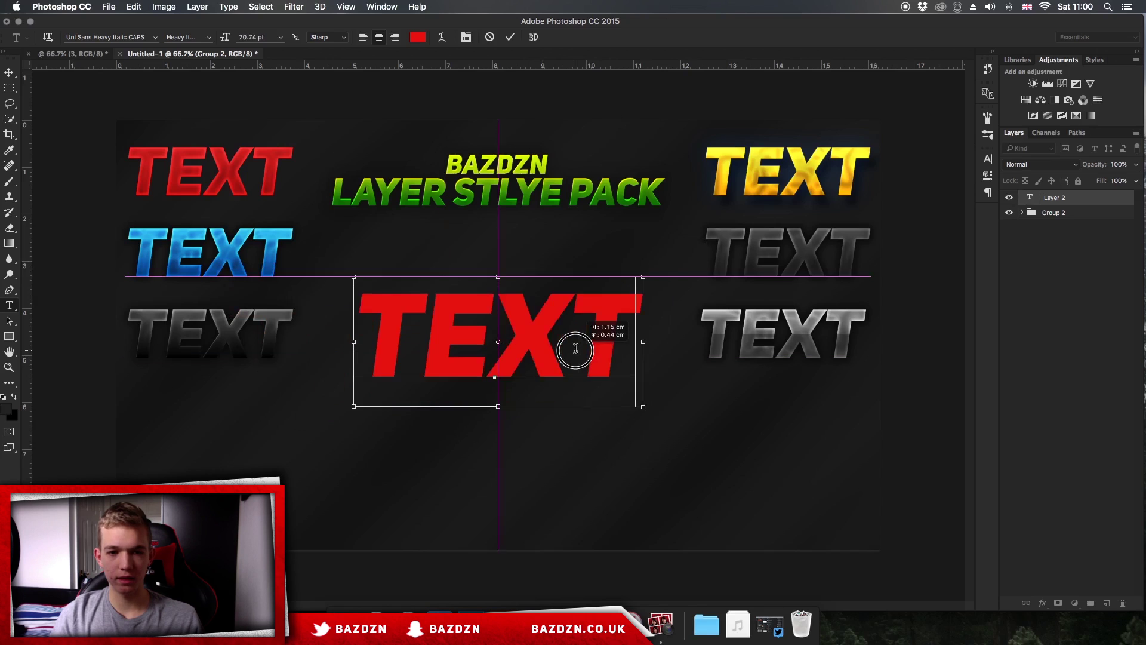
{"action": "left_click", "coordinate": [509, 37]}
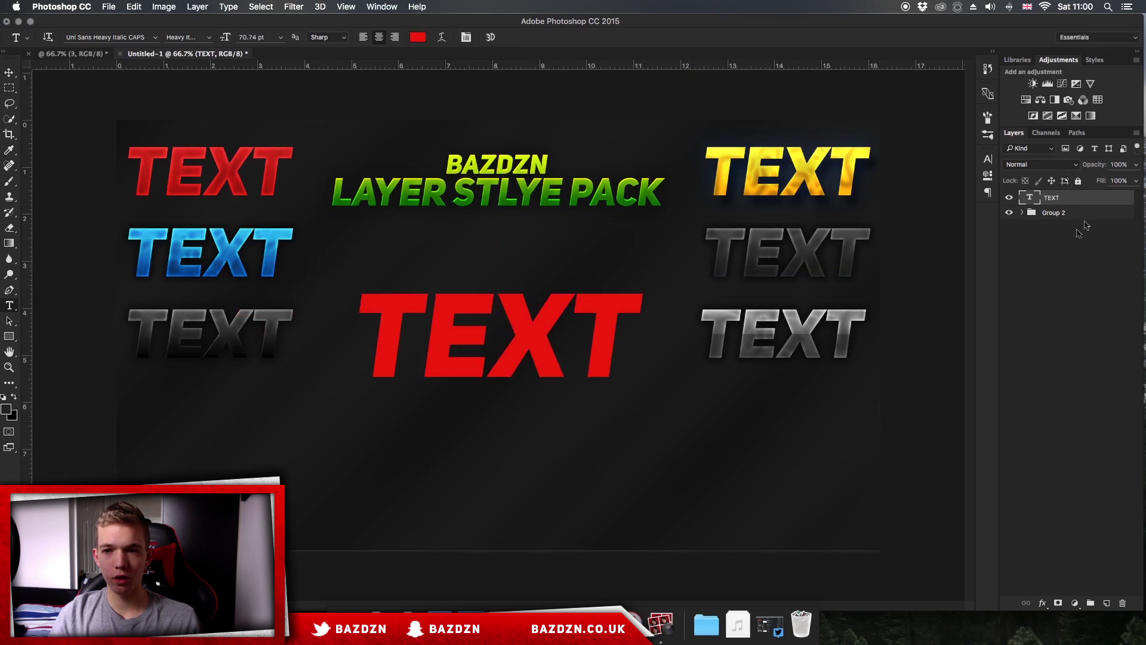
{"action": "double_click", "coordinate": [1086, 201]}
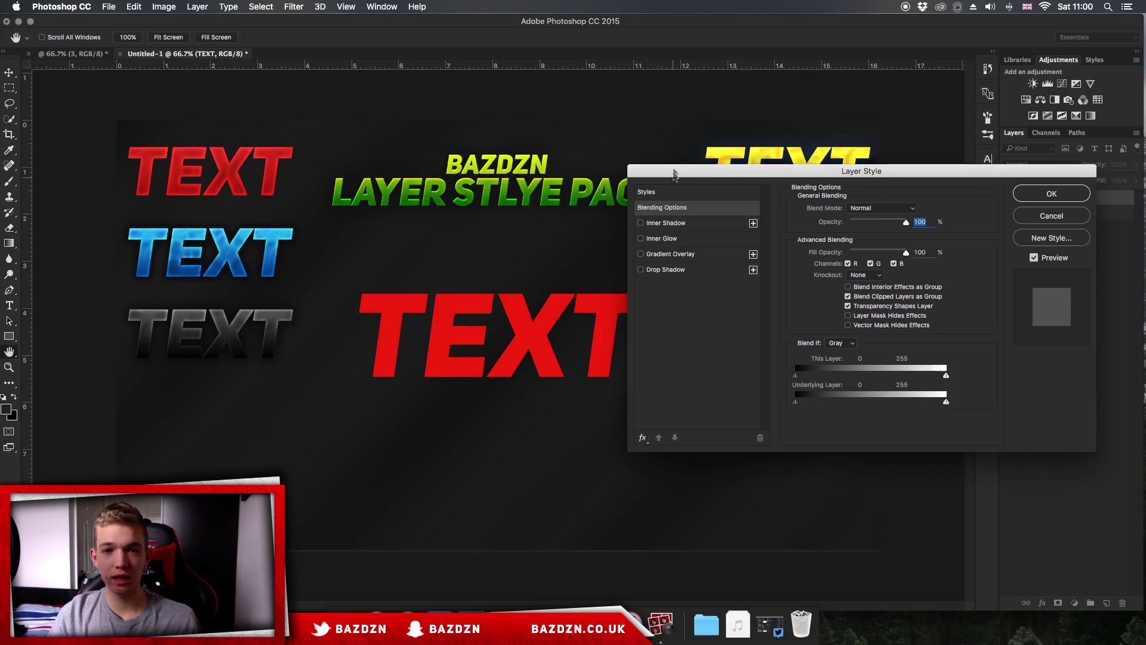
Step: Show all layer effects and enable a Linear 90° reversed Gradient Overlay on TEXT
{"action": "left_click", "coordinate": [669, 194]}
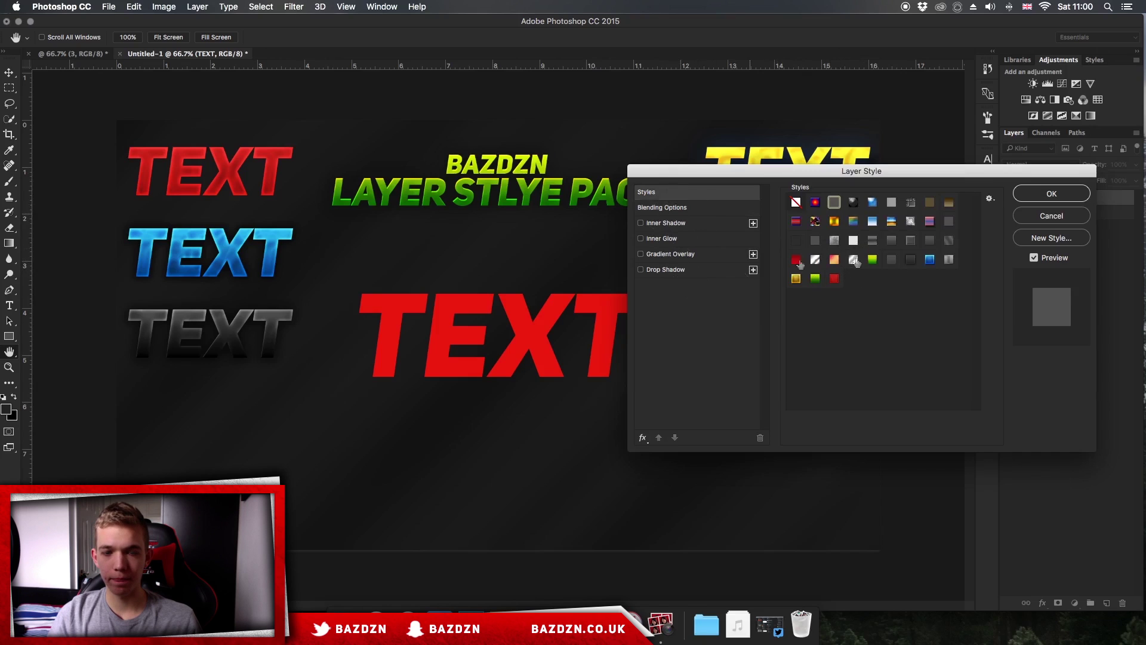
{"action": "left_click", "coordinate": [660, 207]}
{"action": "left_click", "coordinate": [667, 192]}
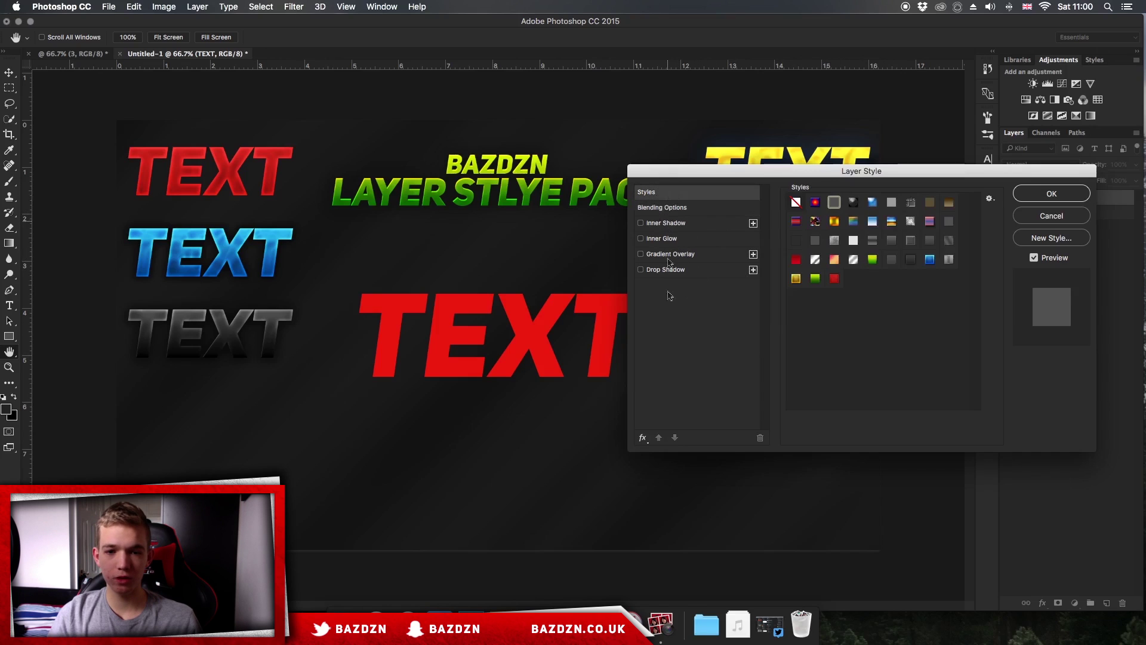
{"action": "left_click", "coordinate": [642, 438]}
{"action": "left_click", "coordinate": [643, 440]}
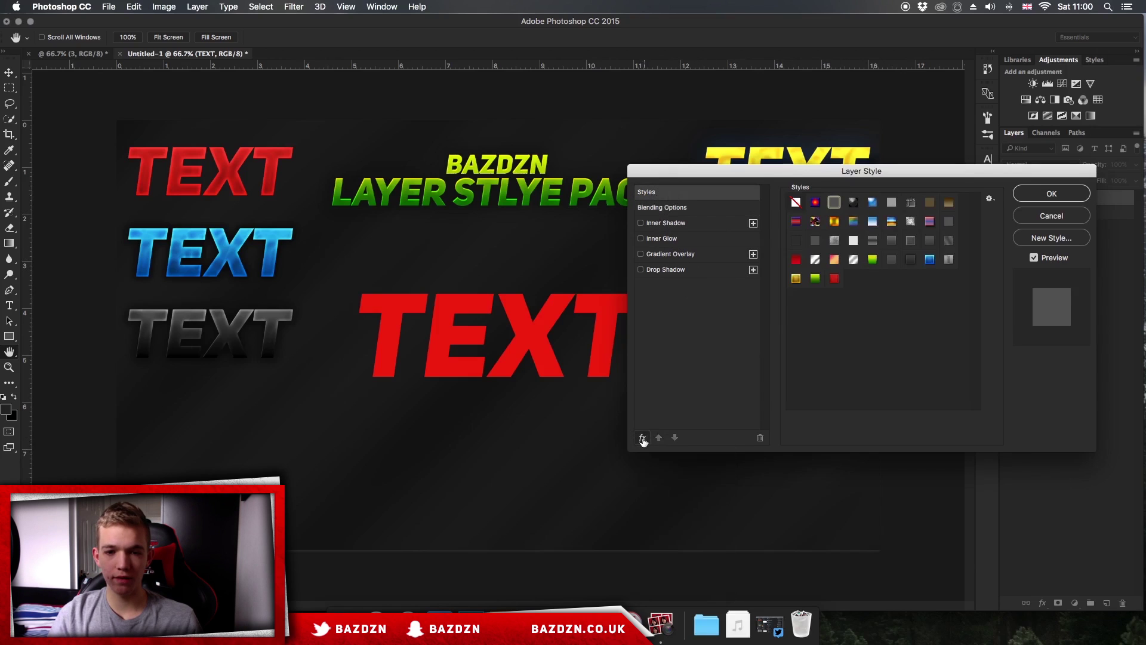
{"action": "left_click", "coordinate": [643, 439]}
{"action": "left_click", "coordinate": [650, 452]}
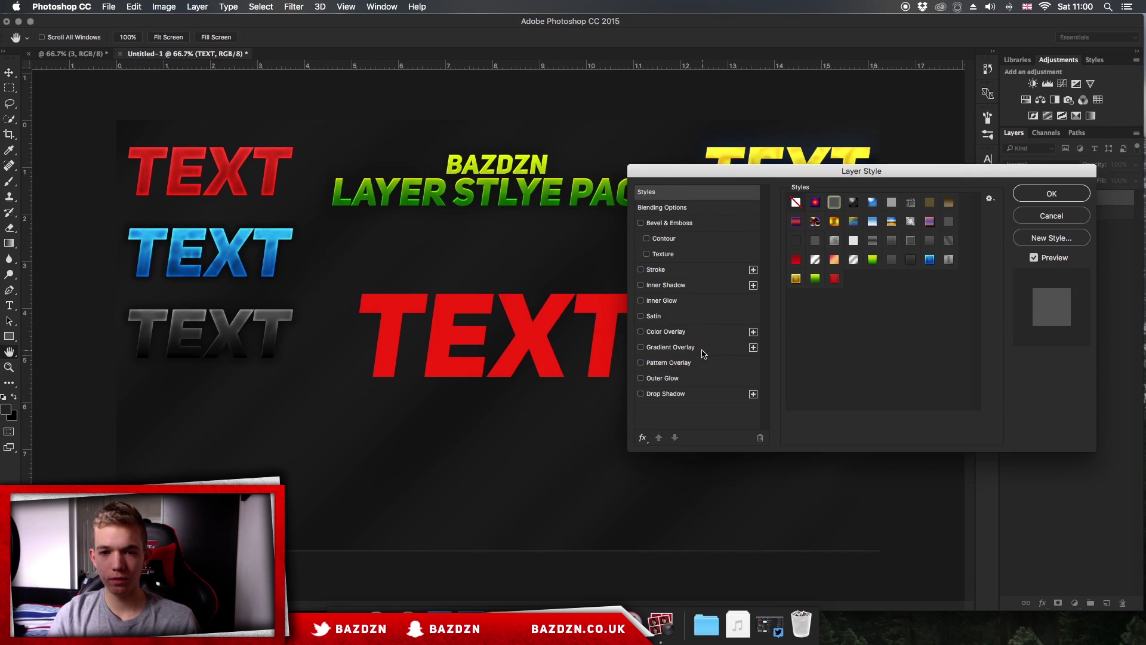
{"action": "left_click", "coordinate": [671, 347]}
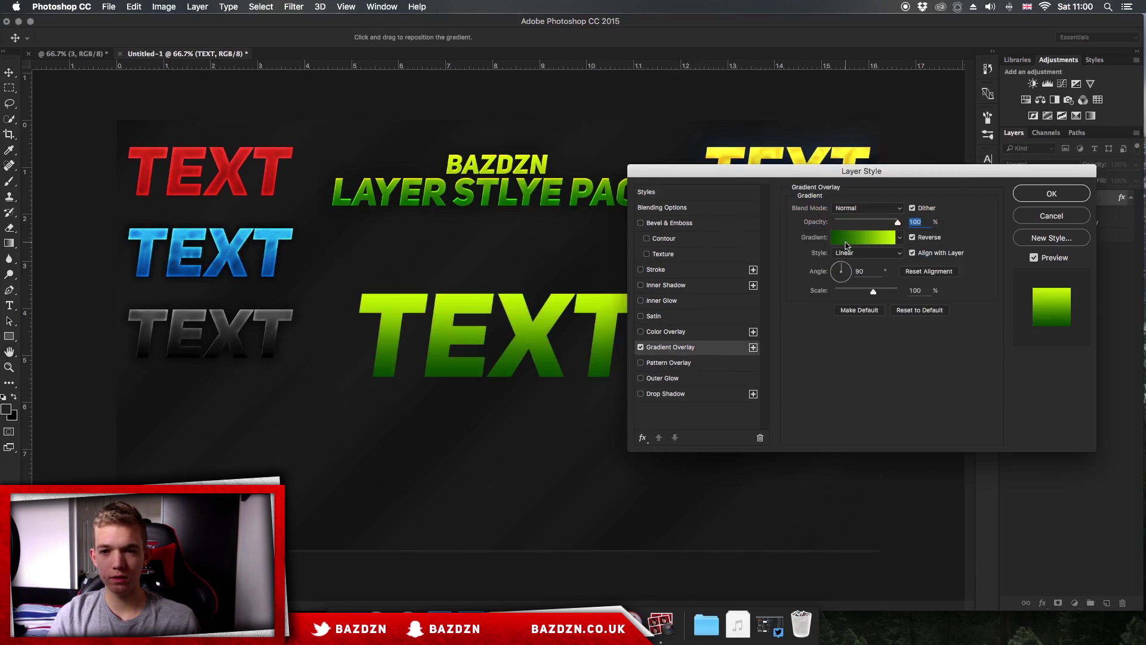
Step: Keep the overlay at Normal, 100% opacity, and make the gradient's left stop light blue
{"action": "left_click", "coordinate": [868, 208]}
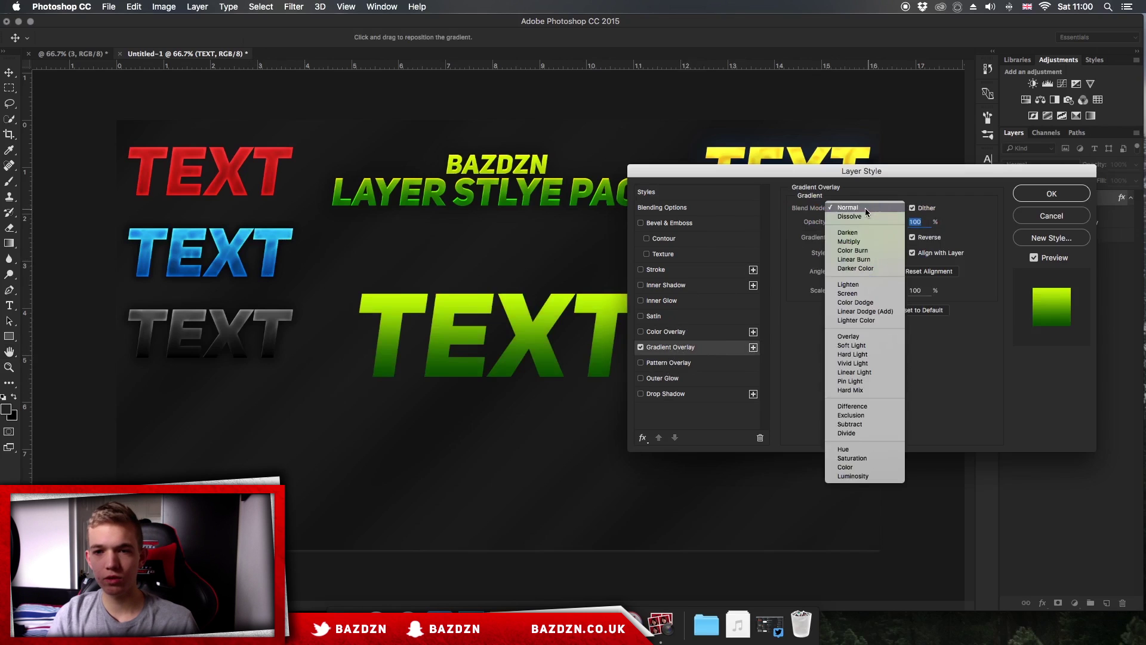
{"action": "left_click", "coordinate": [883, 208]}
{"action": "mouse_move", "coordinate": [898, 222]}
{"action": "left_mouse_down"}
{"action": "mouse_move", "coordinate": [871, 222]}
{"action": "mouse_move", "coordinate": [900, 222]}
{"action": "left_mouse_up"}
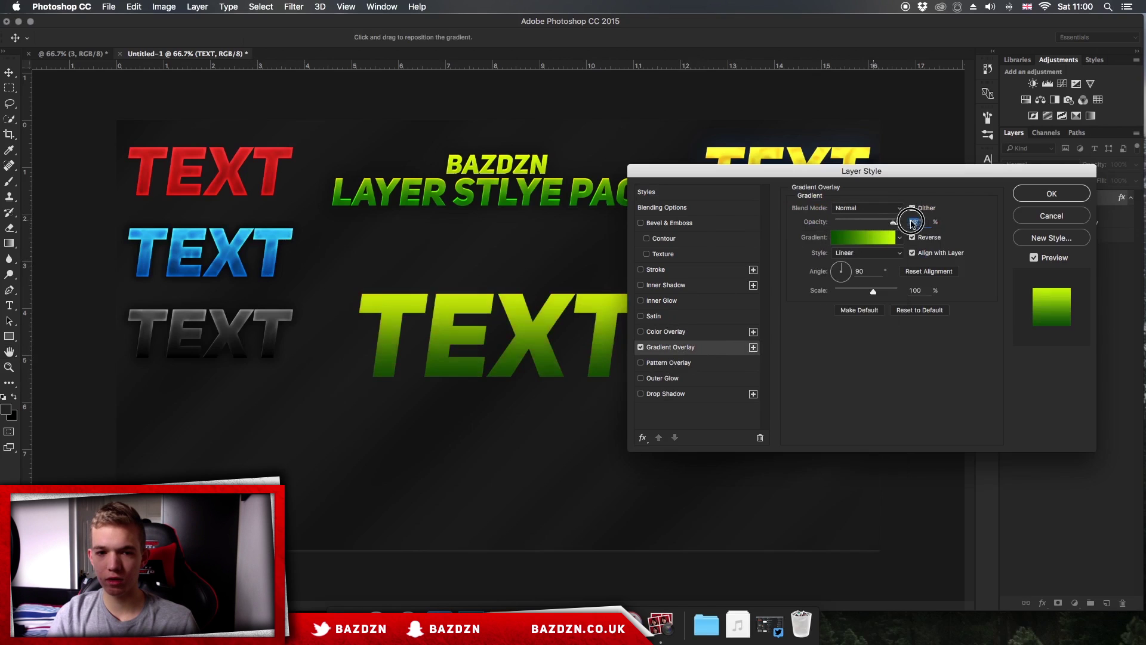
{"action": "left_click", "coordinate": [863, 237]}
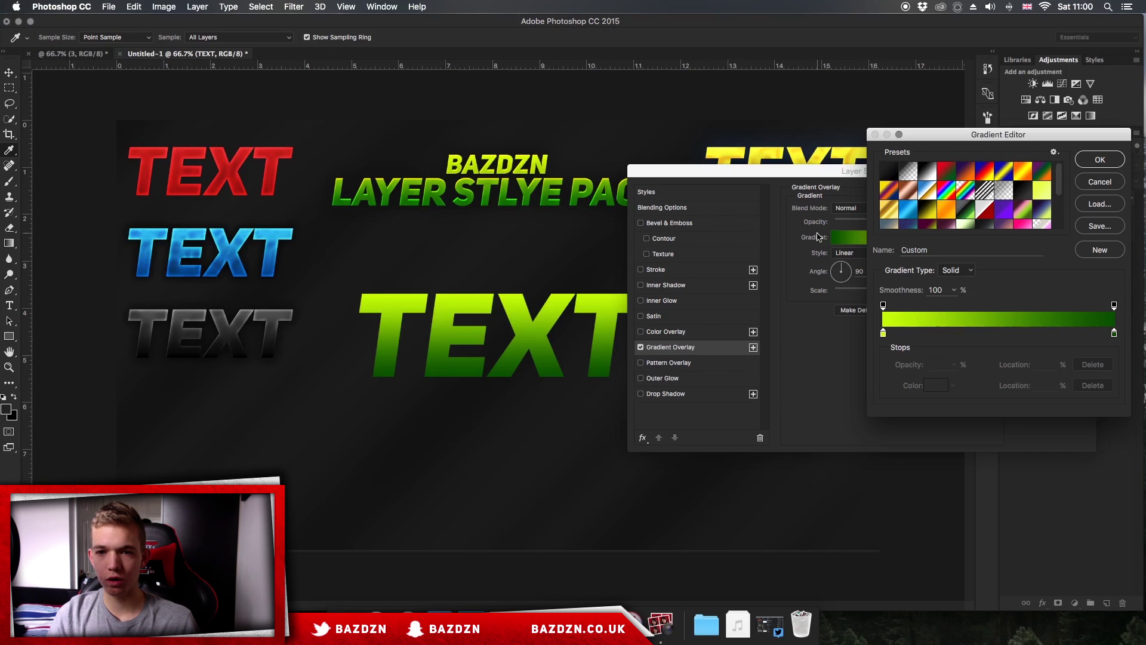
{"action": "double_click", "coordinate": [883, 334]}
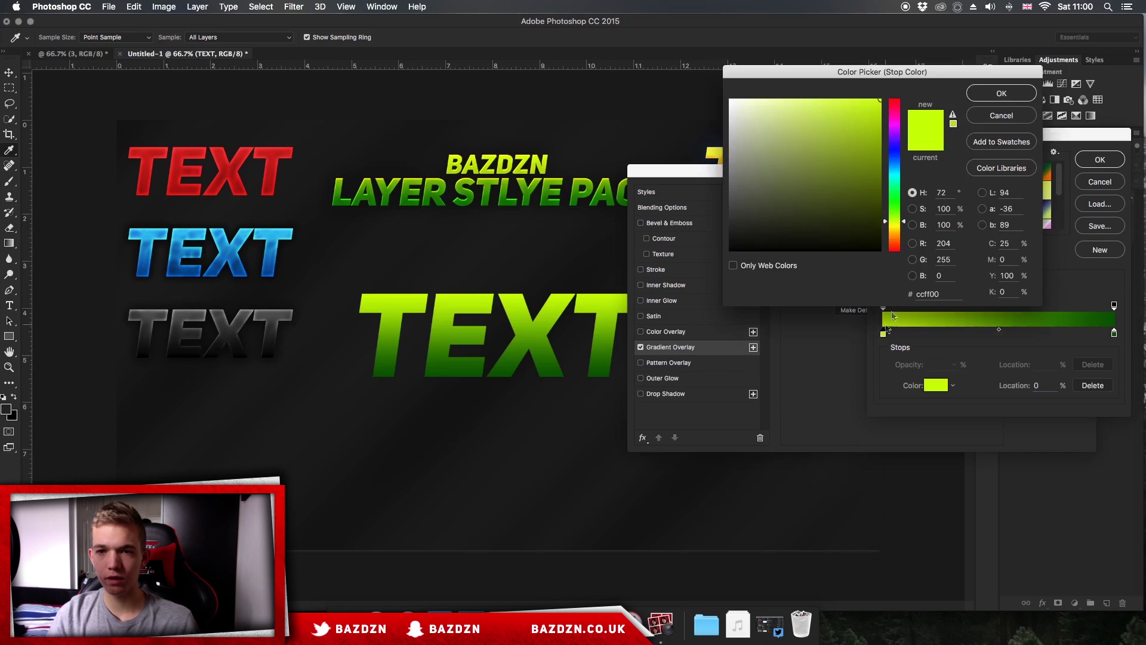
{"action": "left_click", "coordinate": [895, 160]}
{"action": "left_click", "coordinate": [870, 134]}
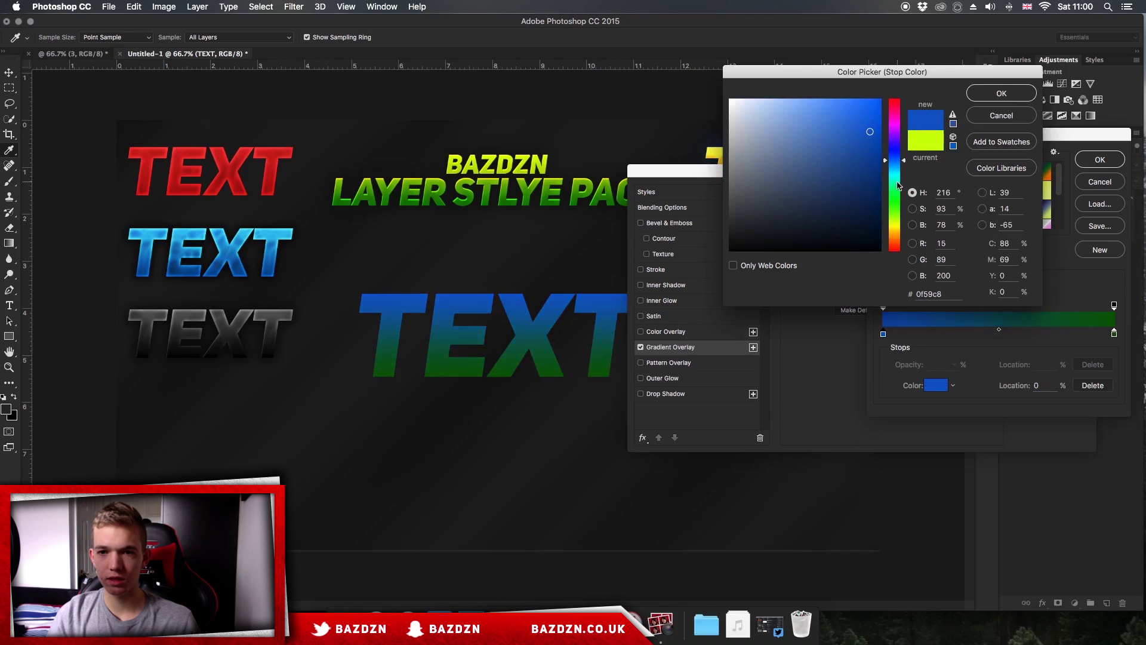
{"action": "left_click_drag", "start_coordinate": [897, 186], "coordinate": [893, 170]}
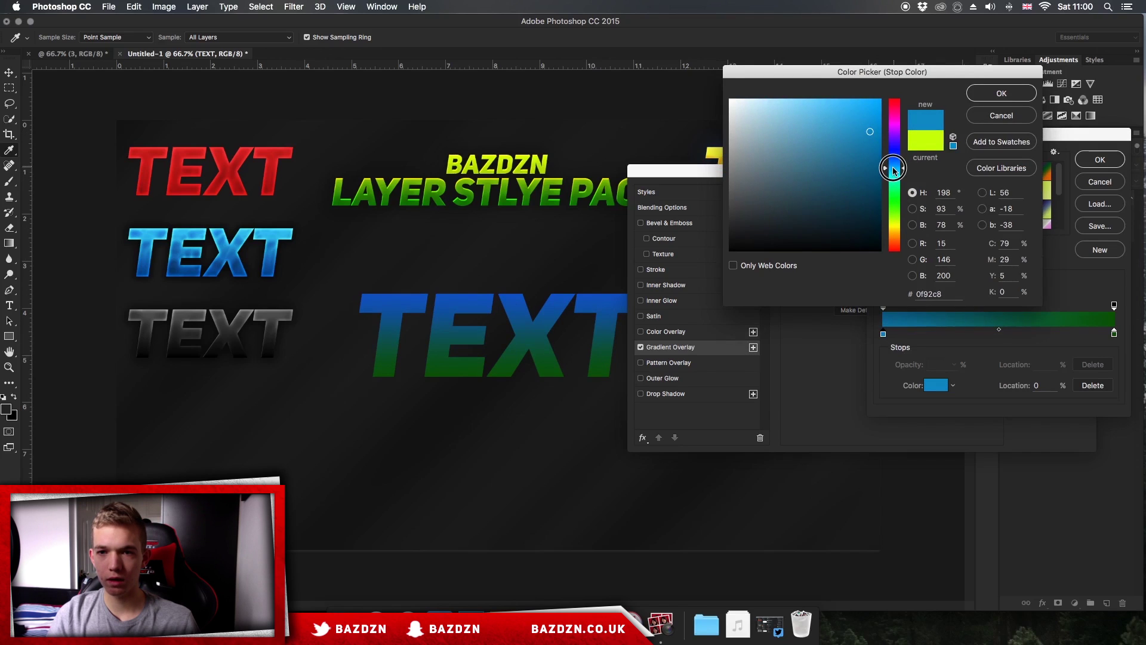
{"action": "left_click_drag", "start_coordinate": [873, 114], "coordinate": [841, 102]}
{"action": "left_click", "coordinate": [1001, 93]}
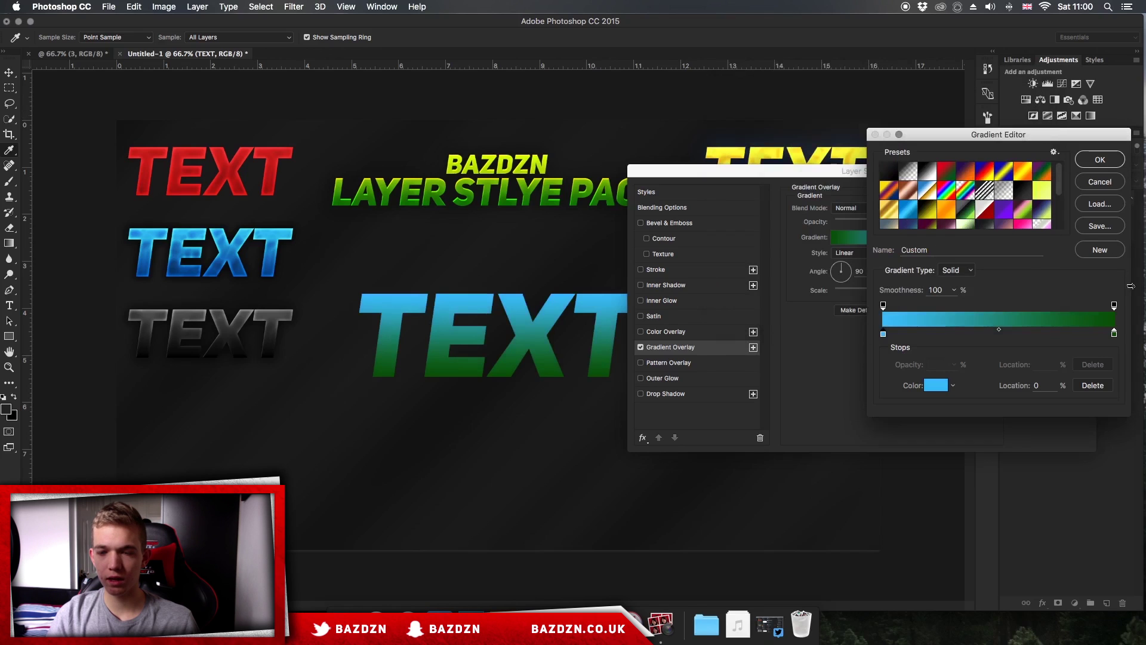
Step: Set the gradient's right stop to dark blue #00365c and accept the gradient
{"action": "double_click", "coordinate": [1113, 335]}
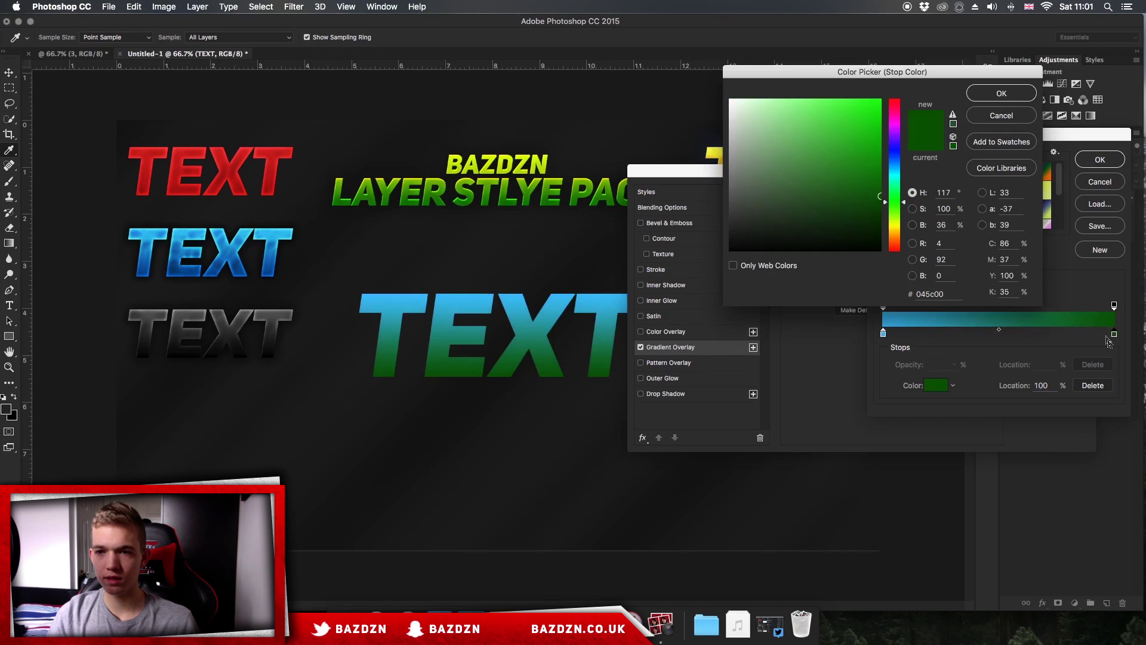
{"action": "mouse_move", "coordinate": [894, 167]}
{"action": "left_mouse_down"}
{"action": "mouse_move", "coordinate": [896, 179]}
{"action": "mouse_move", "coordinate": [896, 167]}
{"action": "left_mouse_up"}
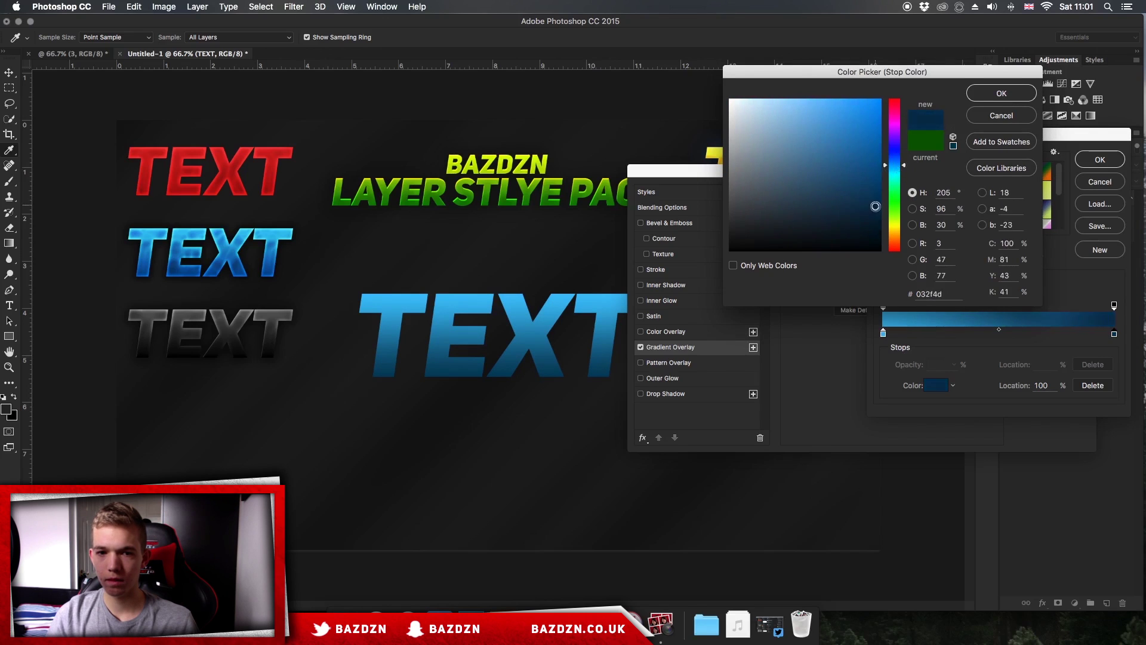
{"action": "left_click", "coordinate": [875, 206]}
{"action": "left_click_drag", "start_coordinate": [875, 206], "coordinate": [881, 196]}
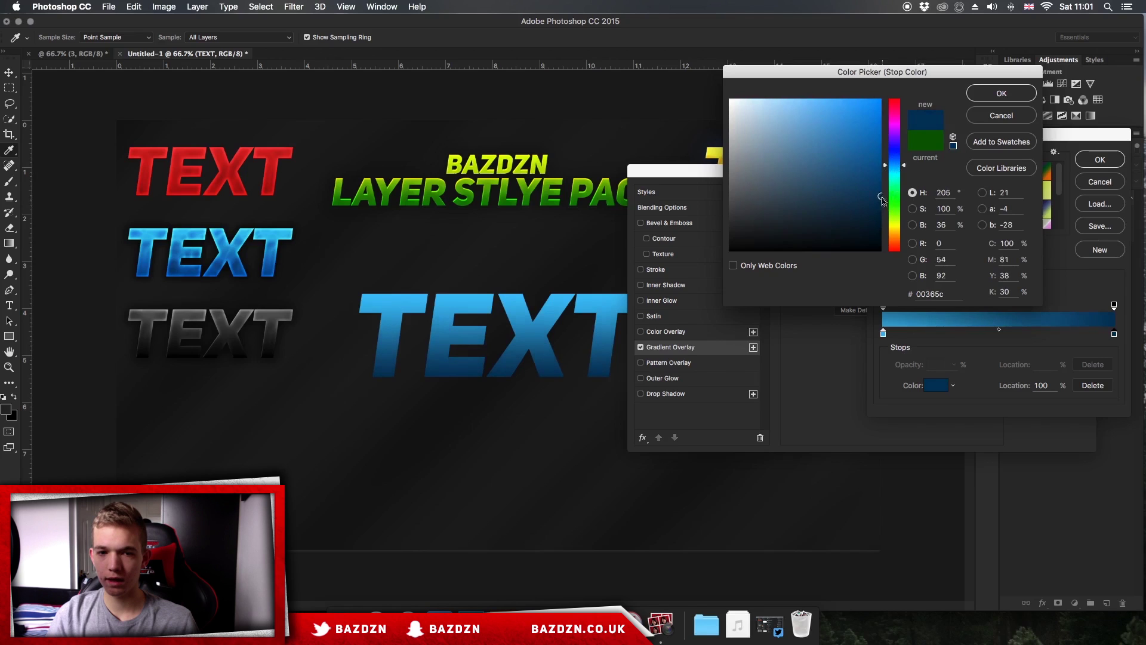
{"action": "left_click", "coordinate": [1002, 93]}
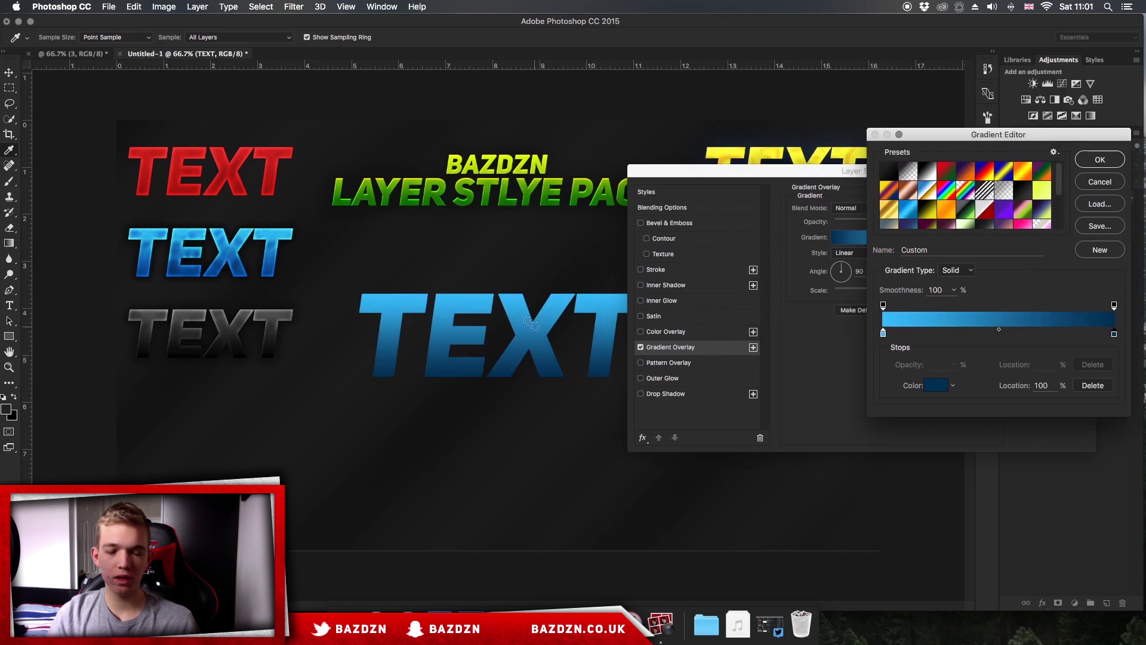
{"action": "left_click", "coordinate": [1099, 160]}
{"action": "left_click_drag", "start_coordinate": [734, 173], "coordinate": [747, 172]}
Step: Enable Satin with the second contour preset and Overlay blend mode
{"action": "left_click", "coordinate": [691, 317]}
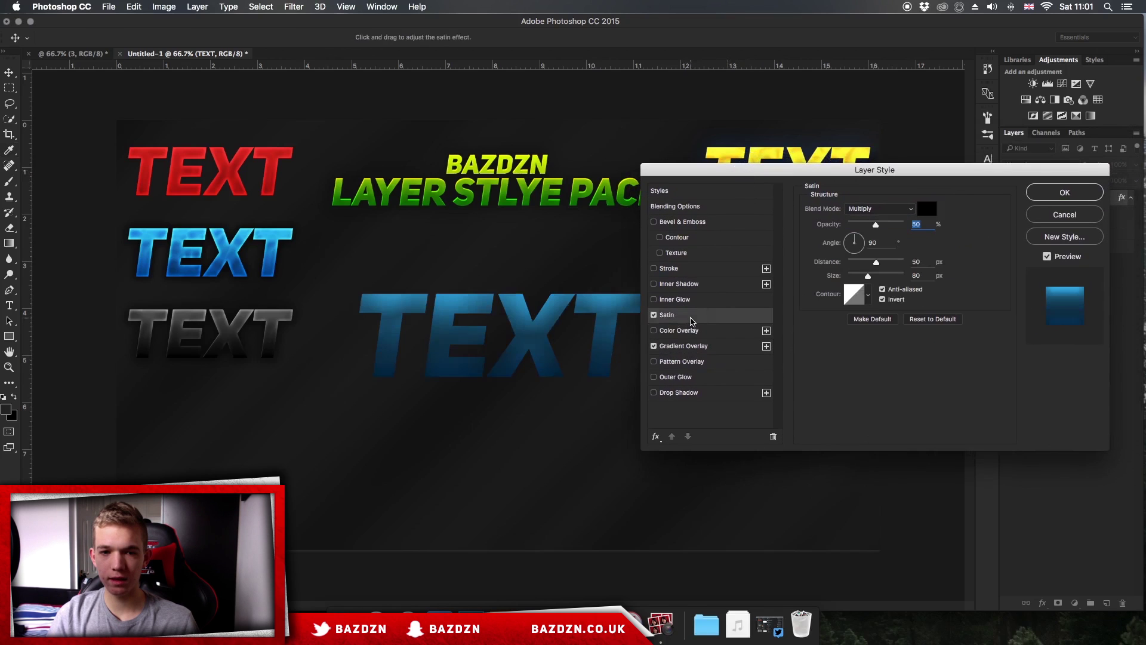
{"action": "left_click", "coordinate": [869, 295]}
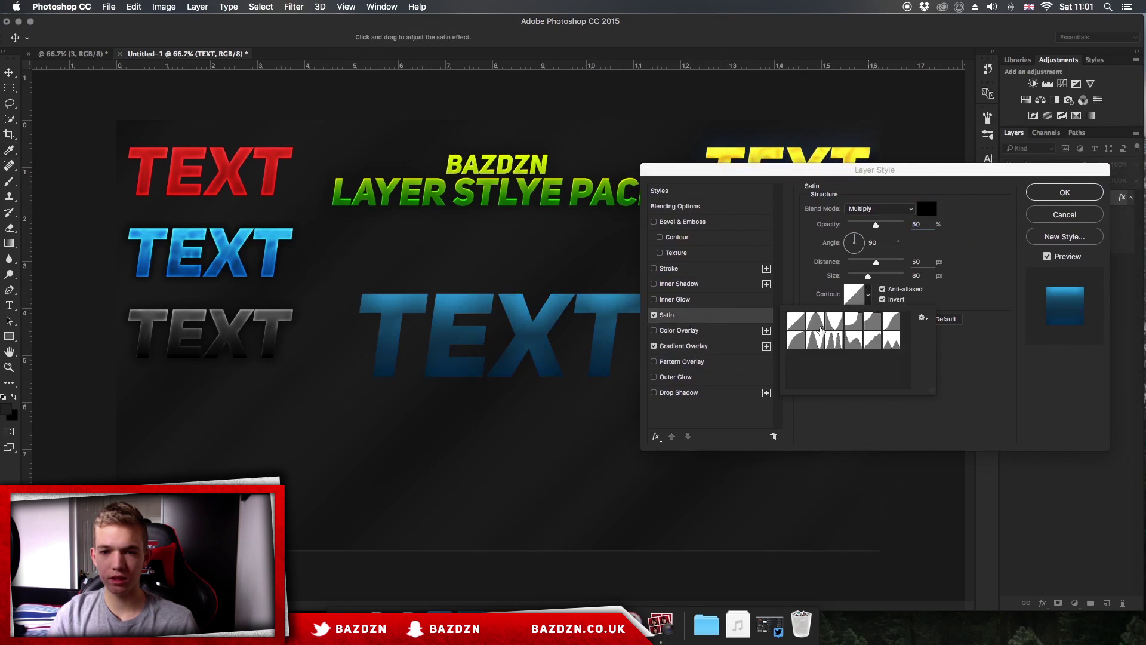
{"action": "left_click", "coordinate": [815, 322]}
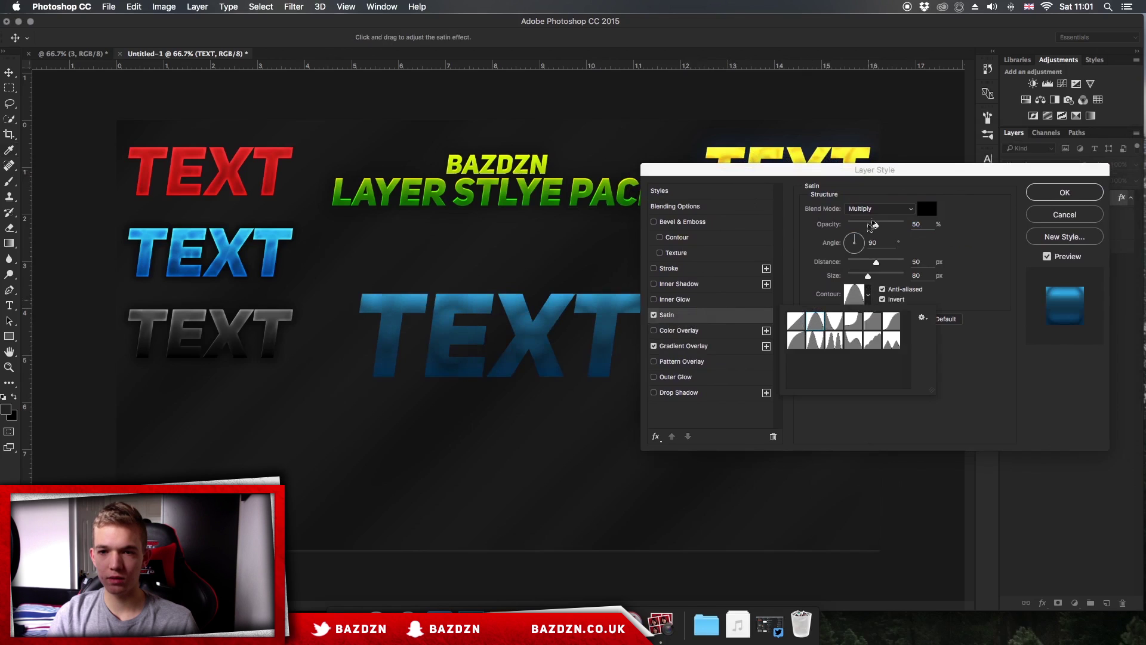
{"action": "left_click", "coordinate": [927, 208]}
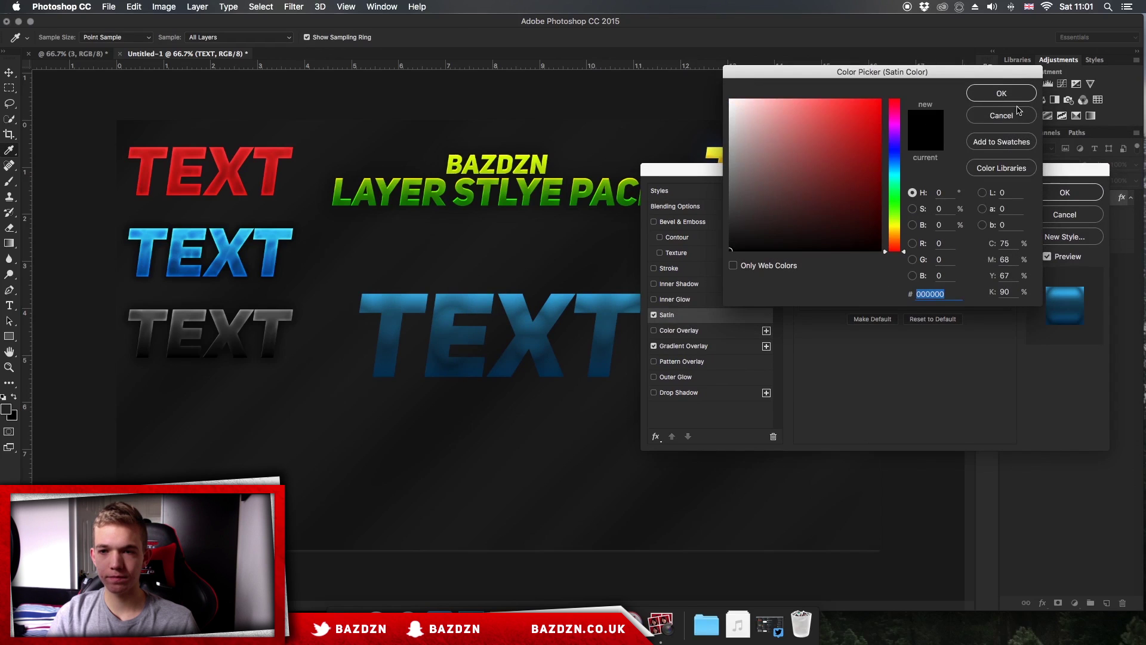
{"action": "left_click", "coordinate": [1018, 113]}
{"action": "left_click", "coordinate": [868, 209]}
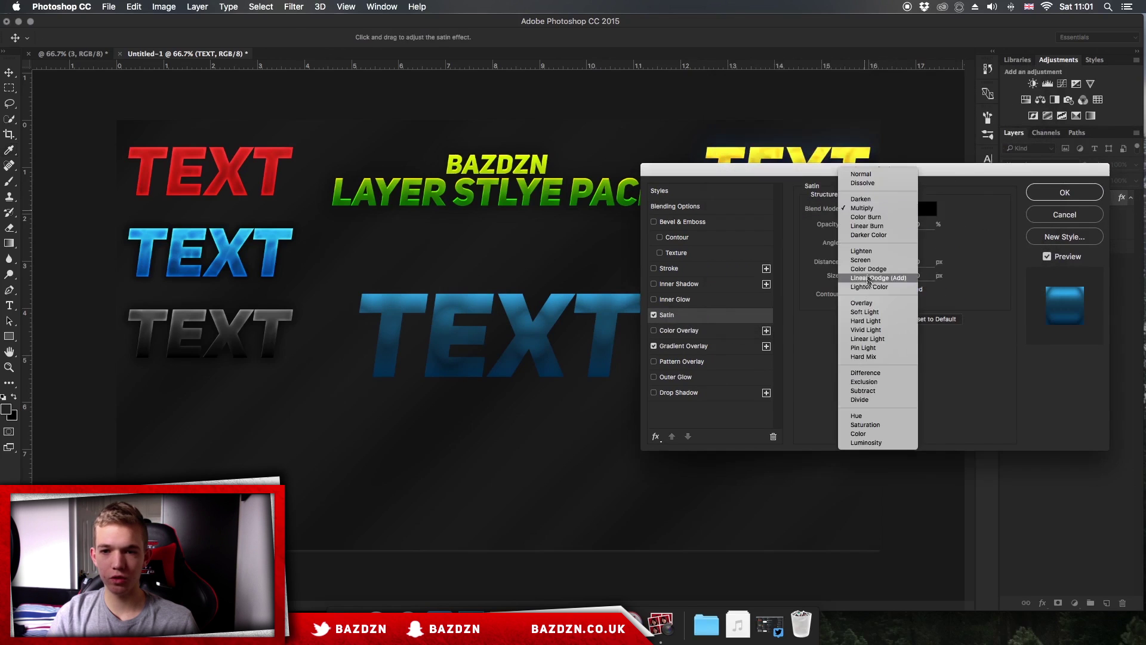
{"action": "left_click", "coordinate": [868, 279]}
Step: Make the satin colour white and set its size to about 57 px
{"action": "left_click", "coordinate": [927, 208]}
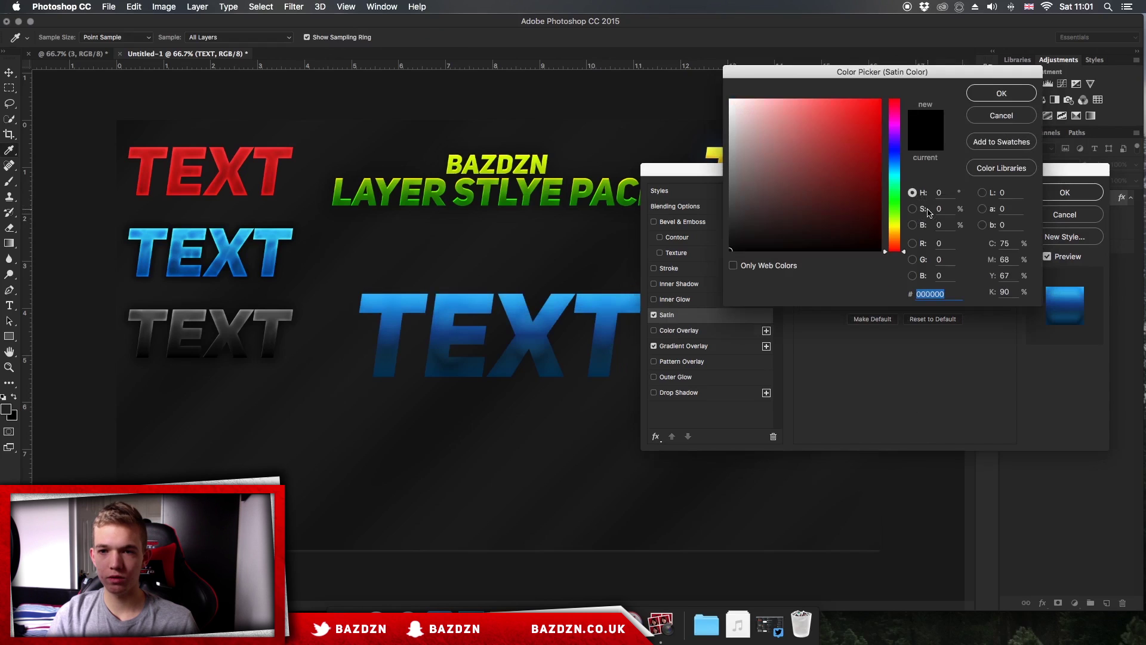
{"action": "left_click_drag", "start_coordinate": [823, 122], "coordinate": [729, 100]}
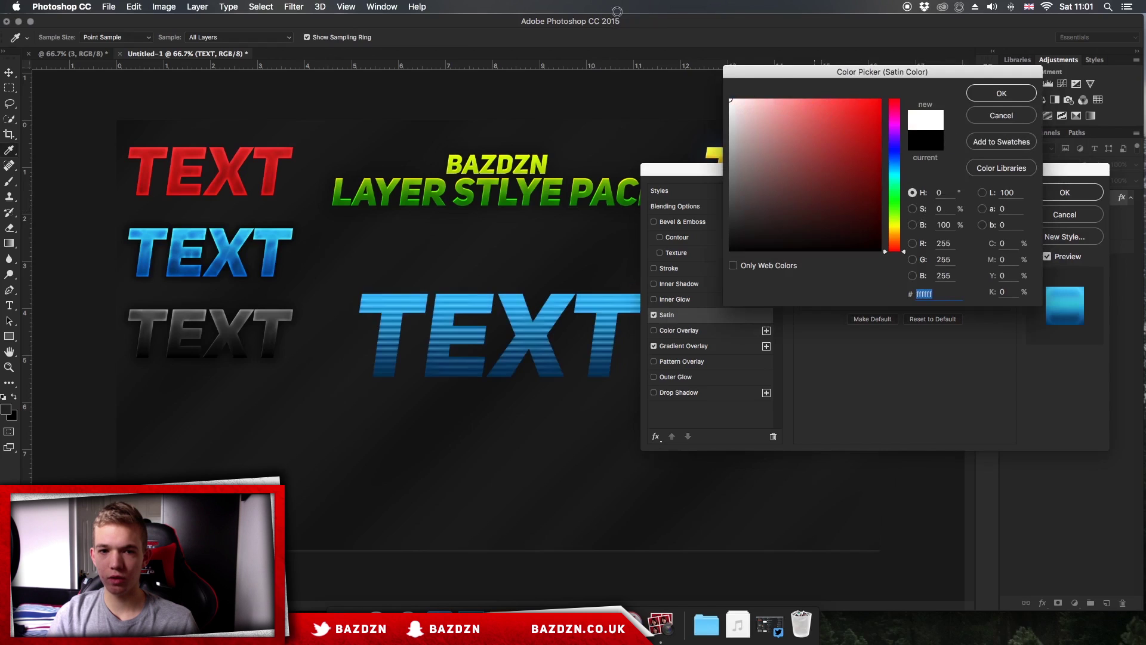
{"action": "left_click", "coordinate": [1001, 96]}
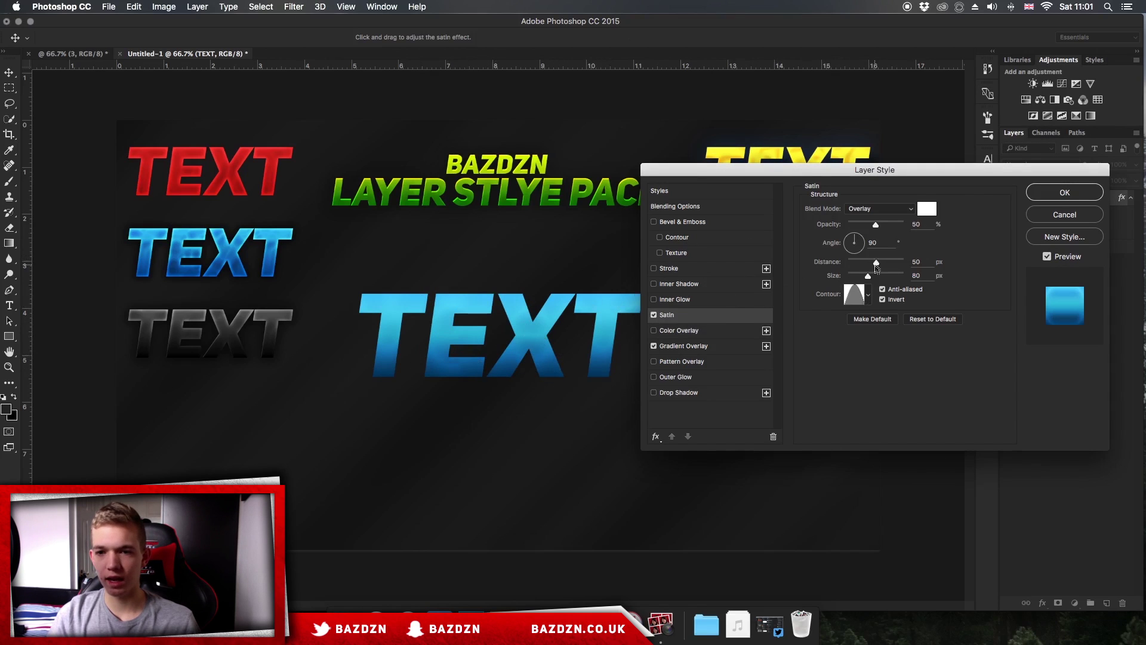
{"action": "mouse_move", "coordinate": [867, 278]}
{"action": "left_mouse_down"}
{"action": "mouse_move", "coordinate": [876, 264]}
{"action": "mouse_move", "coordinate": [845, 277]}
{"action": "left_mouse_up"}
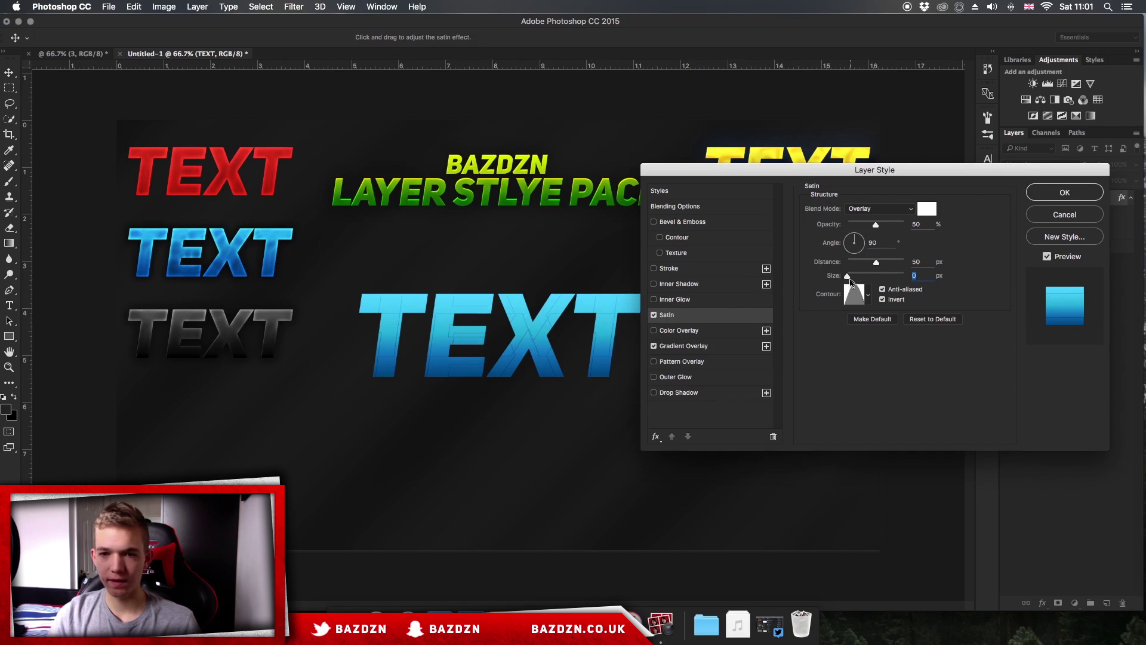
{"action": "mouse_move", "coordinate": [848, 277]}
{"action": "left_mouse_down"}
{"action": "mouse_move", "coordinate": [881, 264]}
{"action": "mouse_move", "coordinate": [857, 281]}
{"action": "mouse_move", "coordinate": [870, 275]}
{"action": "left_mouse_up"}
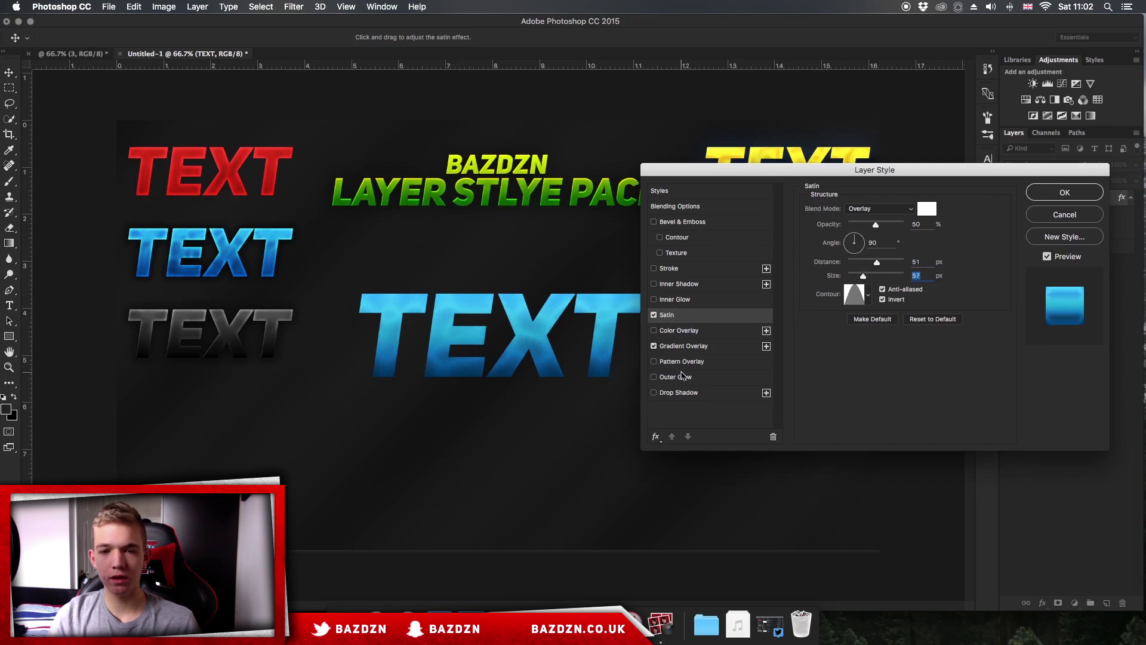
Step: Enable a solid white Overlay Inner Glow at 100% opacity
{"action": "left_click", "coordinate": [687, 302]}
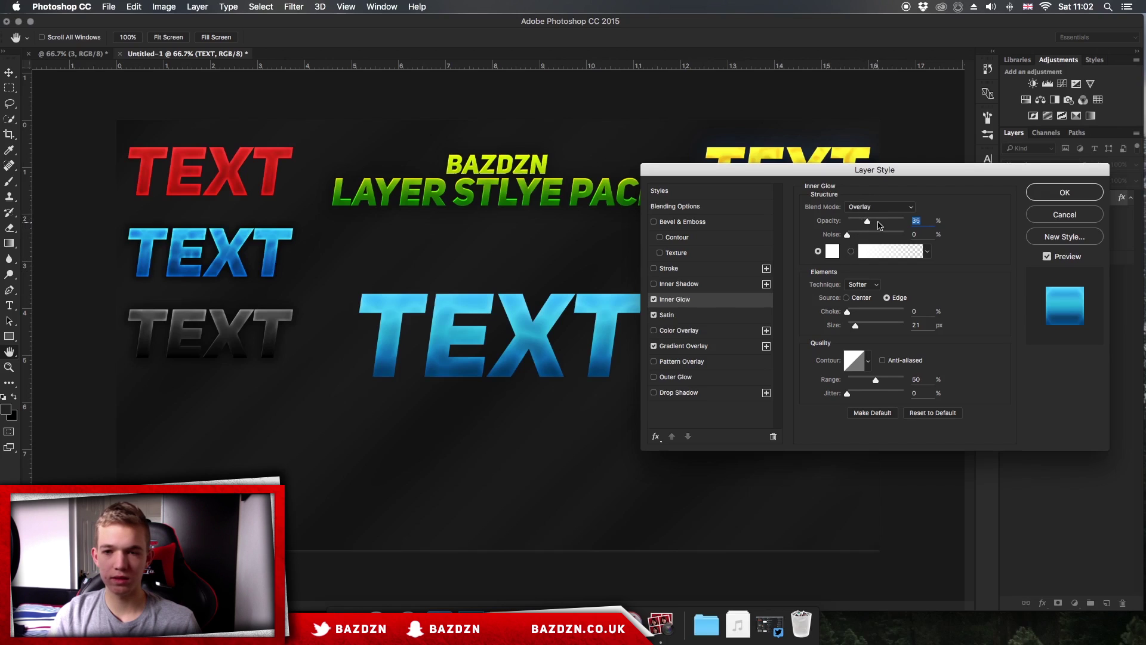
{"action": "left_click_drag", "start_coordinate": [888, 220], "coordinate": [931, 220]}
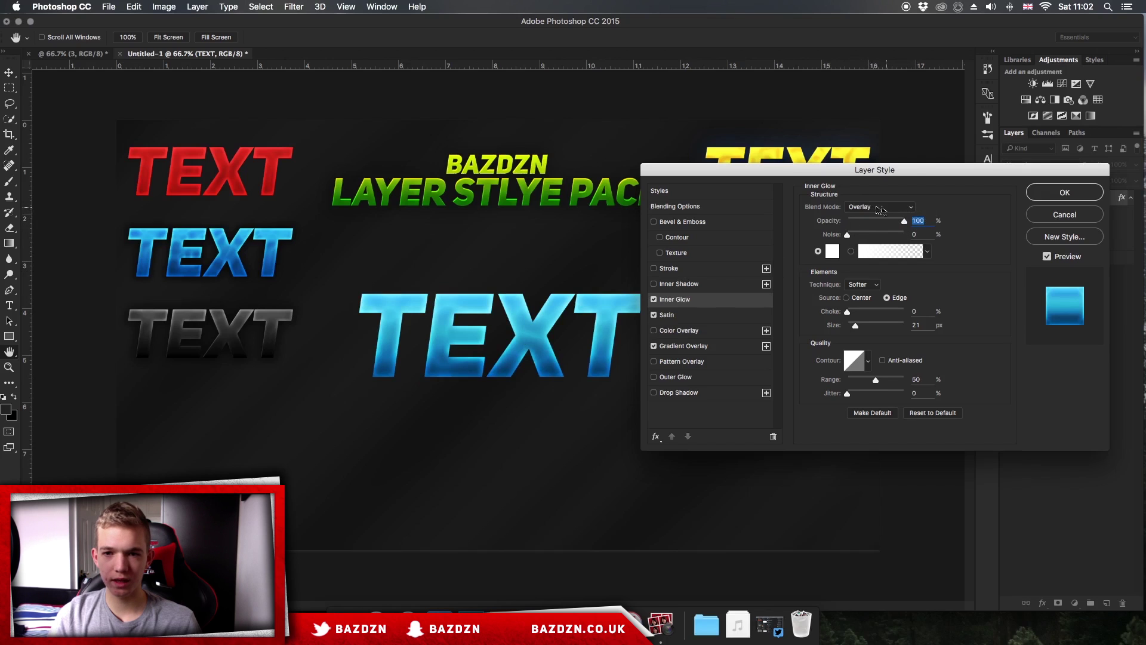
{"action": "left_click", "coordinate": [872, 207]}
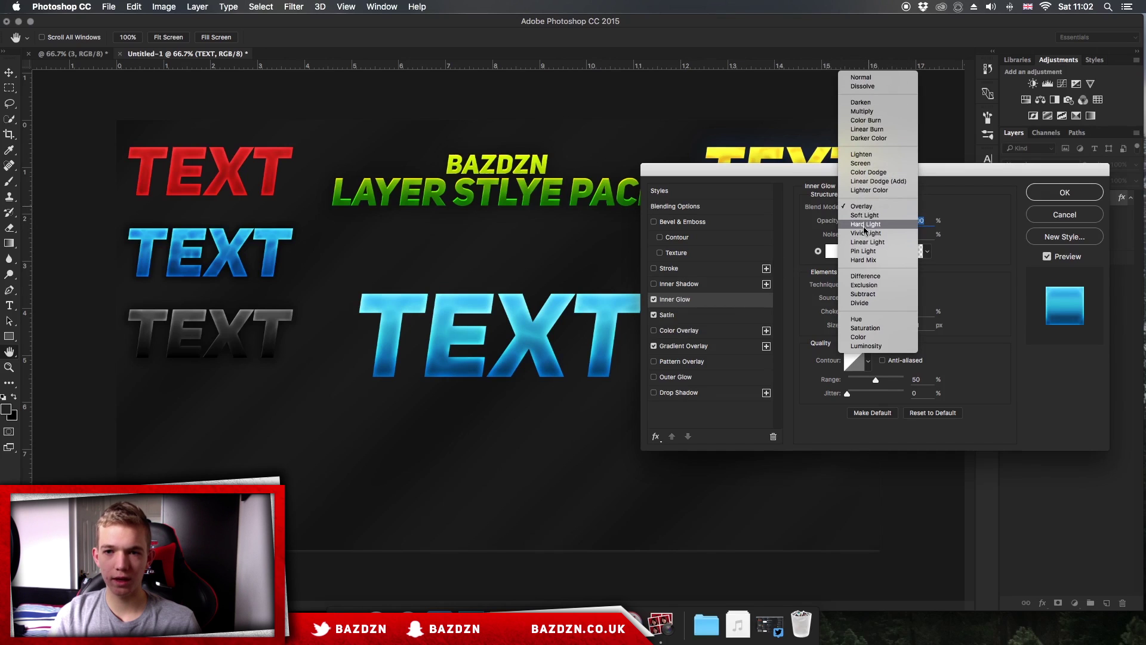
{"action": "left_click", "coordinate": [862, 206]}
{"action": "left_click", "coordinate": [833, 256]}
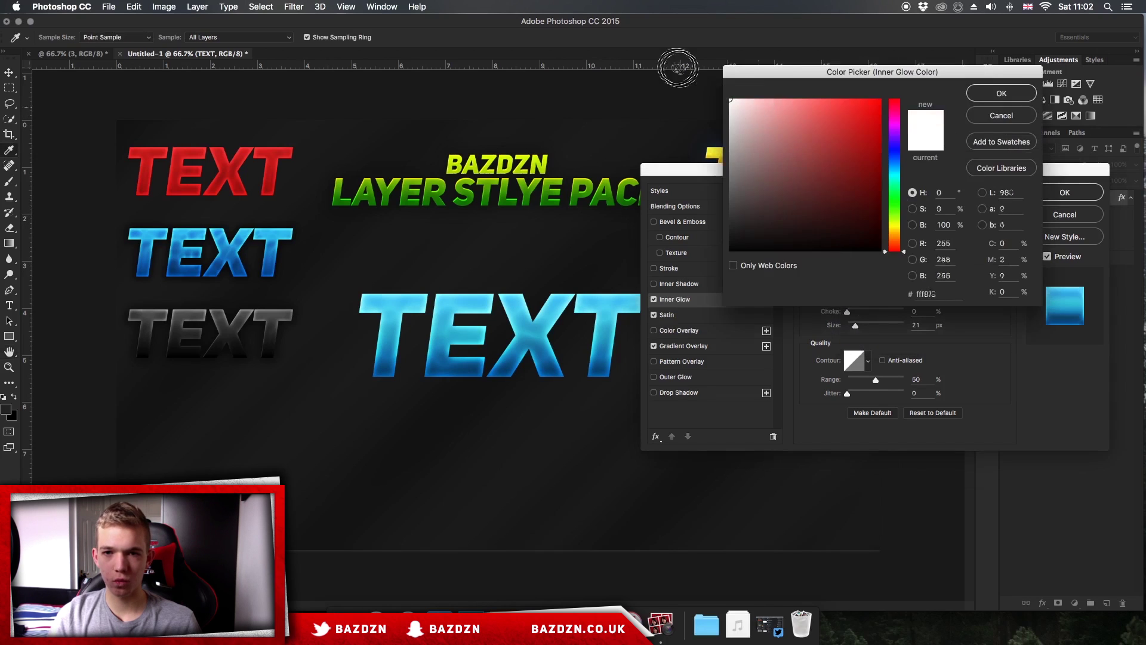
{"action": "left_click", "coordinate": [986, 101]}
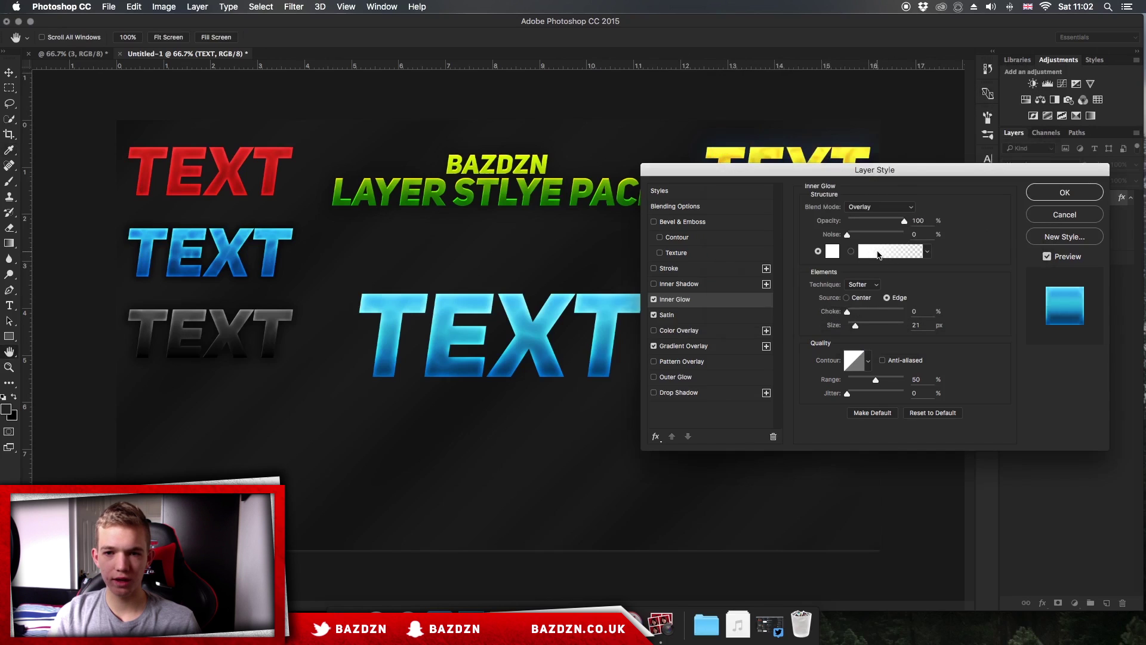
{"action": "left_click", "coordinate": [818, 252]}
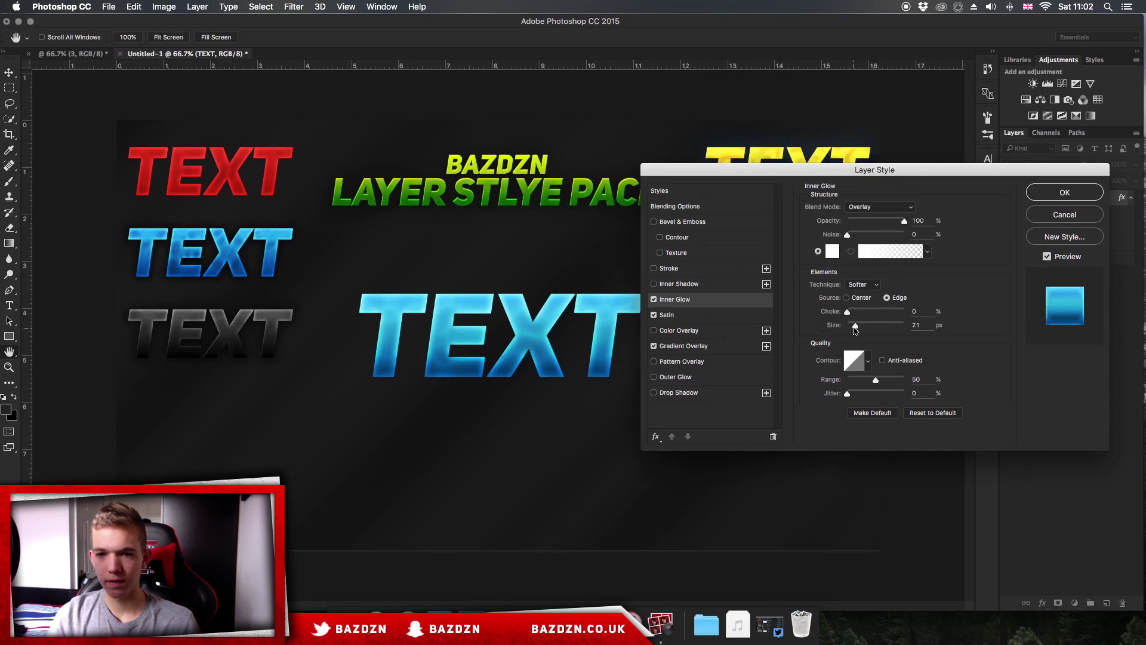
Step: Raise the inner glow choke to 18% and switch on Drop Shadow
{"action": "left_click", "coordinate": [847, 314]}
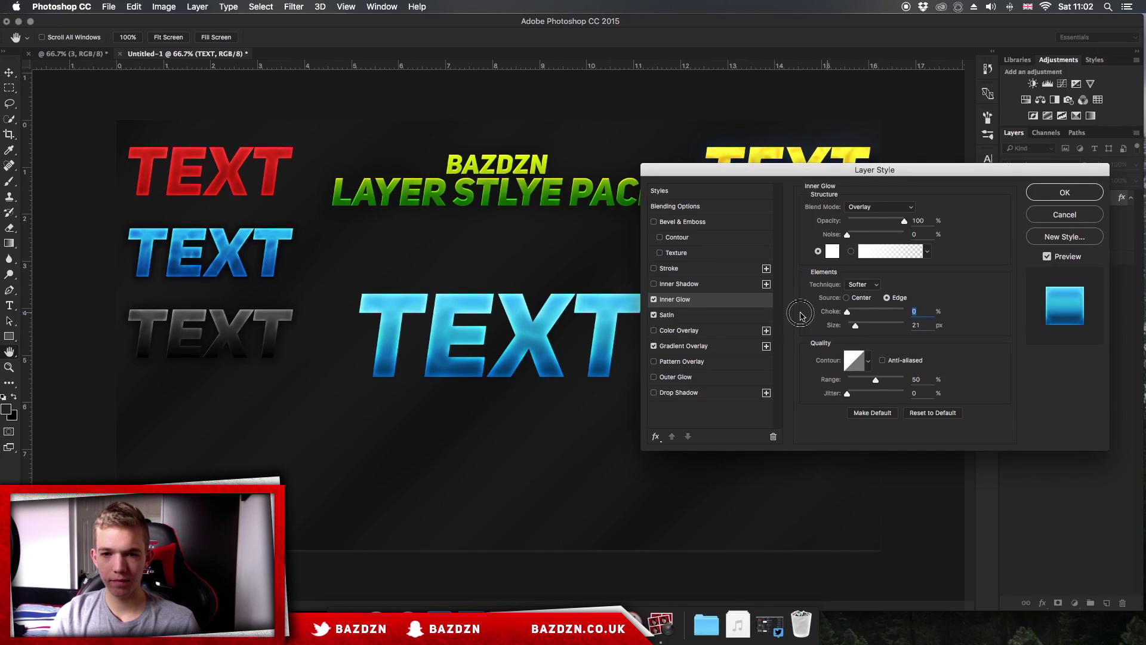
{"action": "mouse_move", "coordinate": [847, 311]}
{"action": "left_mouse_down"}
{"action": "mouse_move", "coordinate": [882, 311]}
{"action": "mouse_move", "coordinate": [838, 327]}
{"action": "mouse_move", "coordinate": [853, 328]}
{"action": "left_mouse_up"}
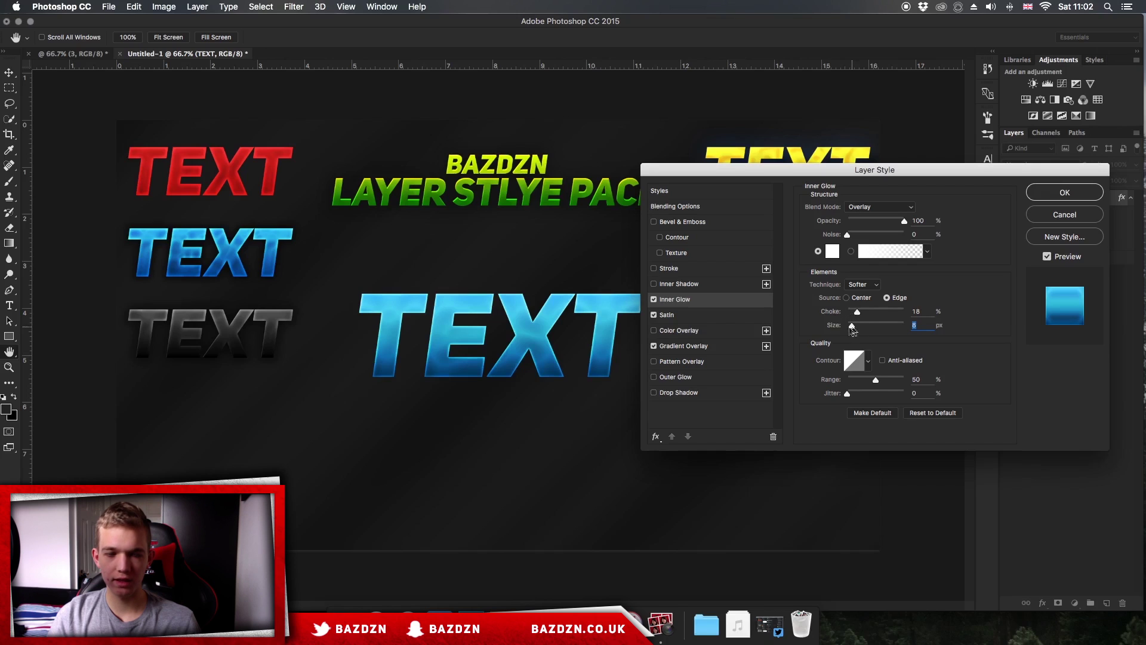
{"action": "left_click", "coordinate": [704, 394]}
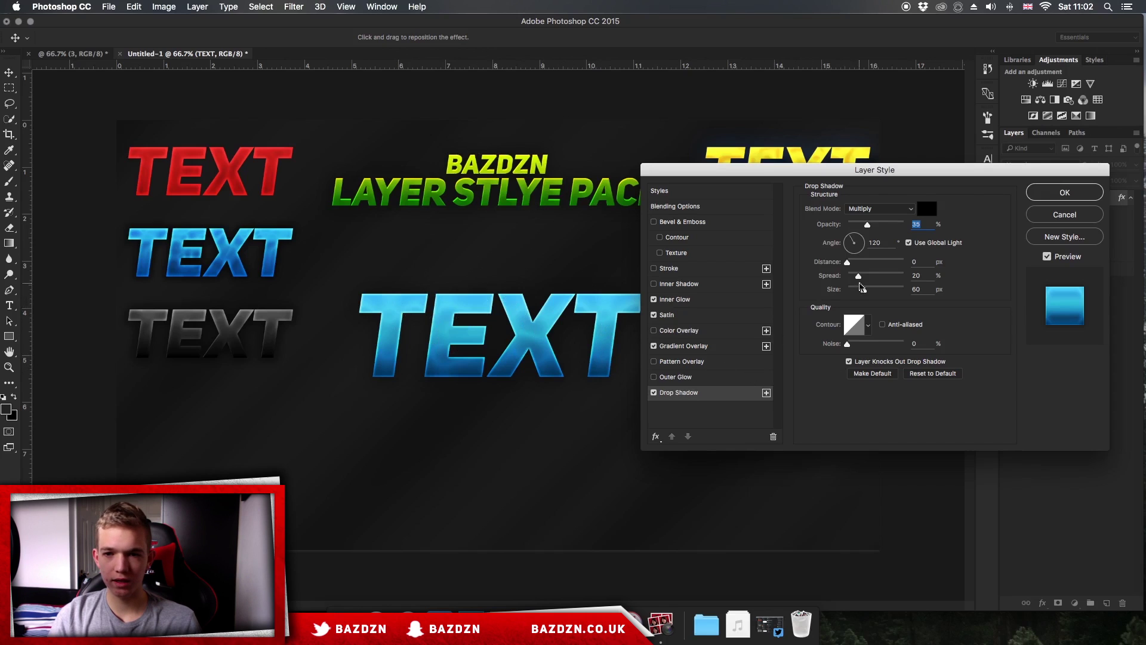
Step: Set the drop shadow to Multiply with 0 px distance, 36% spread and 43 px size
{"action": "left_click", "coordinate": [848, 263]}
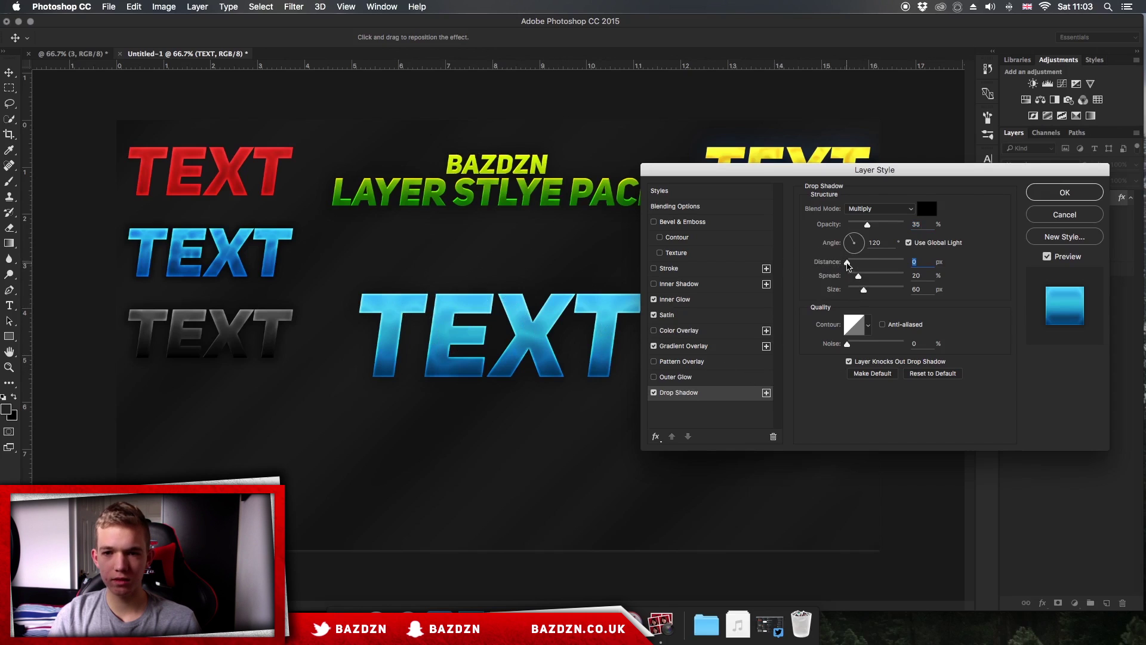
{"action": "left_click", "coordinate": [876, 209]}
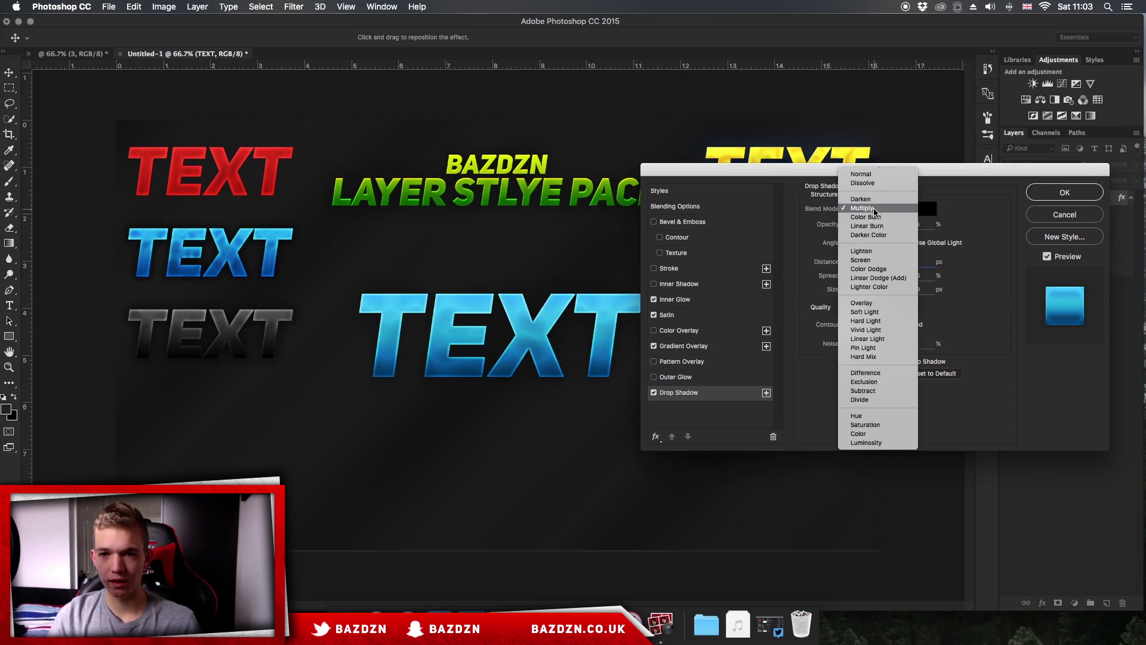
{"action": "left_click", "coordinate": [864, 208]}
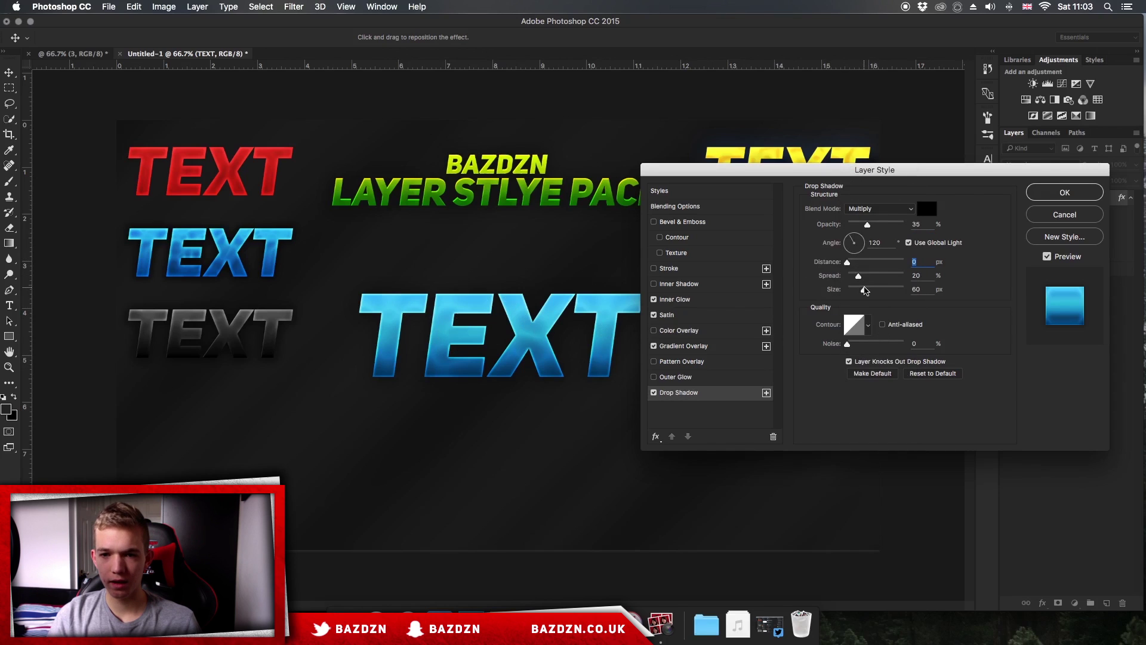
{"action": "left_click_drag", "start_coordinate": [864, 289], "coordinate": [906, 277]}
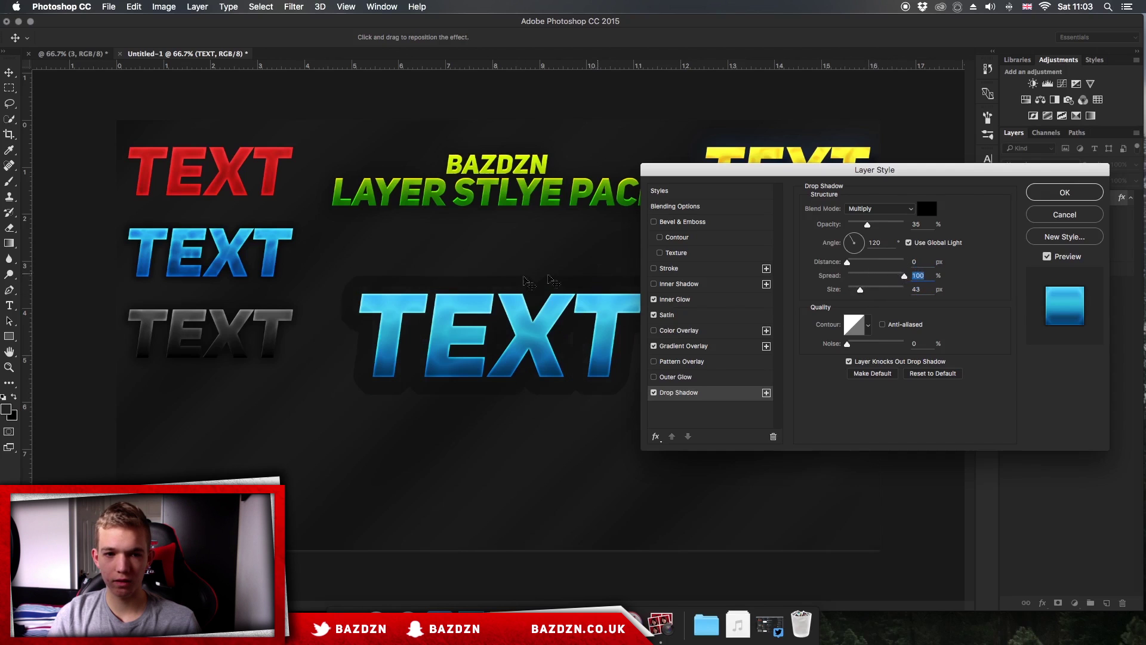
{"action": "left_click_drag", "start_coordinate": [854, 170], "coordinate": [900, 162]}
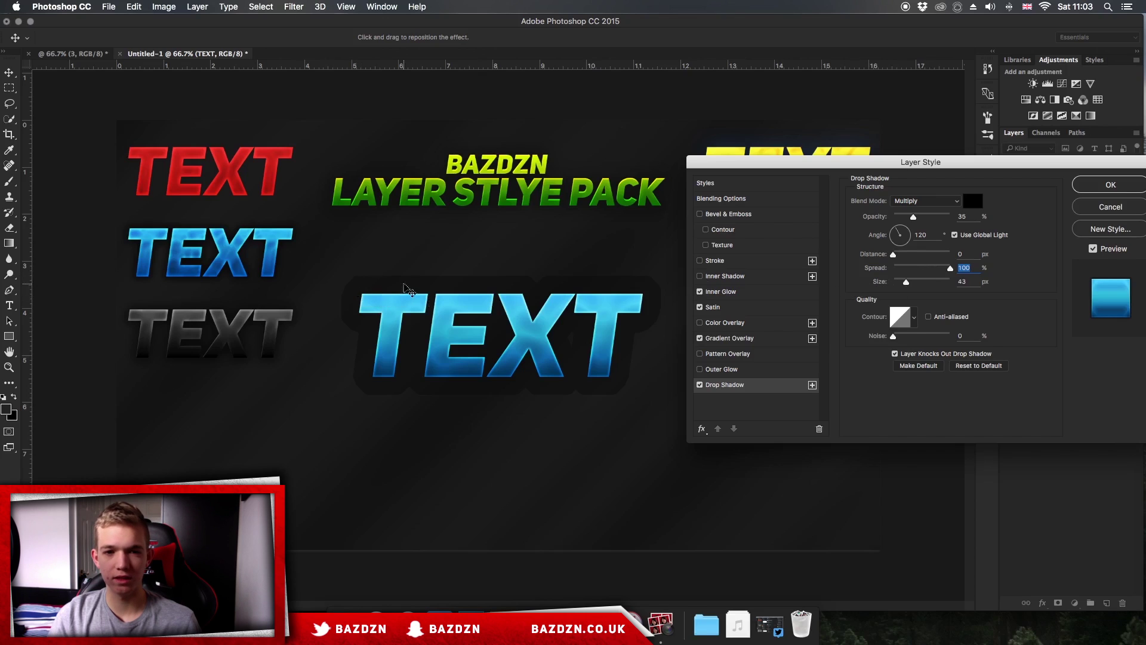
{"action": "left_click", "coordinate": [912, 268]}
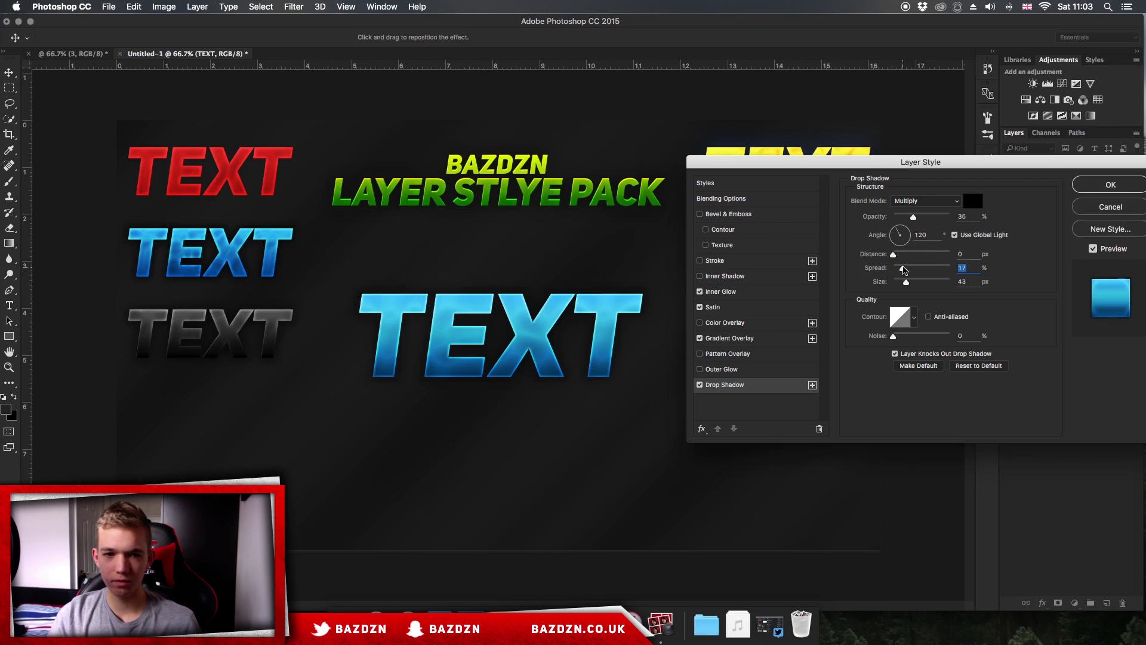
{"action": "left_click_drag", "start_coordinate": [912, 268], "coordinate": [915, 269]}
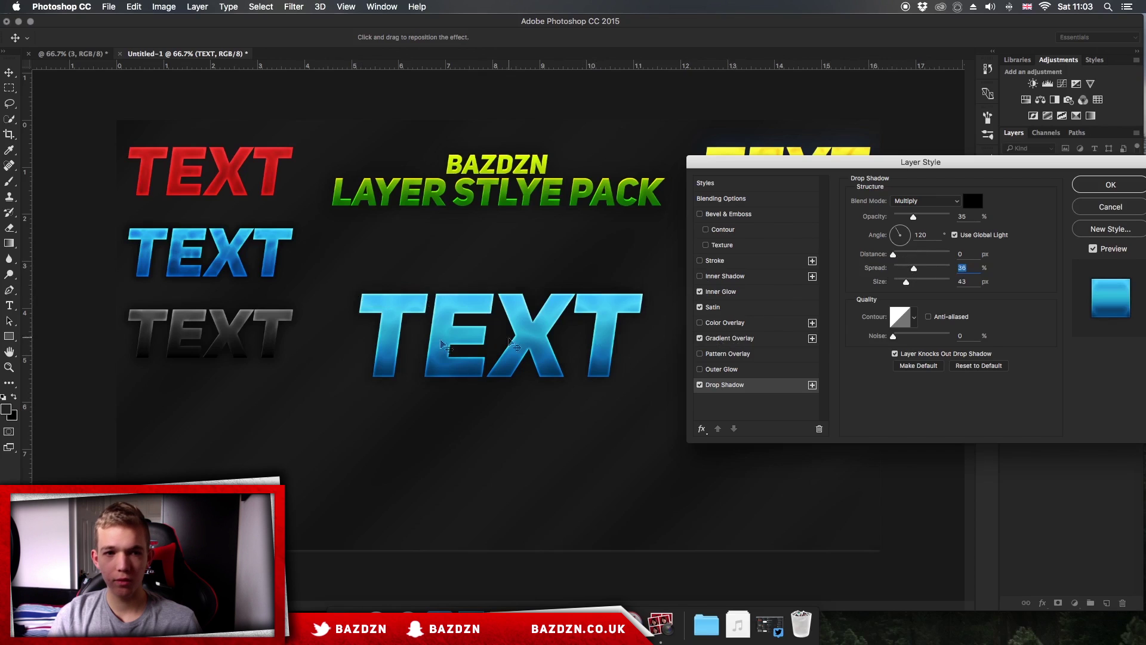
{"action": "left_click", "coordinate": [739, 338]}
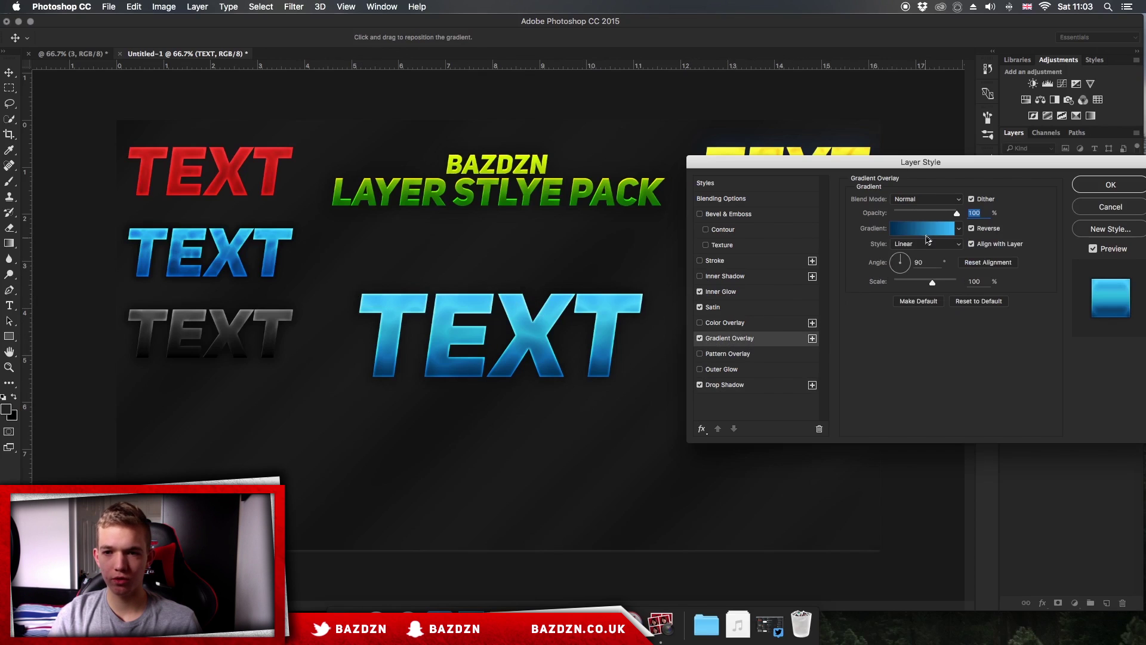
Step: Recolour the overlay gradient stops to #269ed0 and #00255c and apply it
{"action": "left_click", "coordinate": [926, 238]}
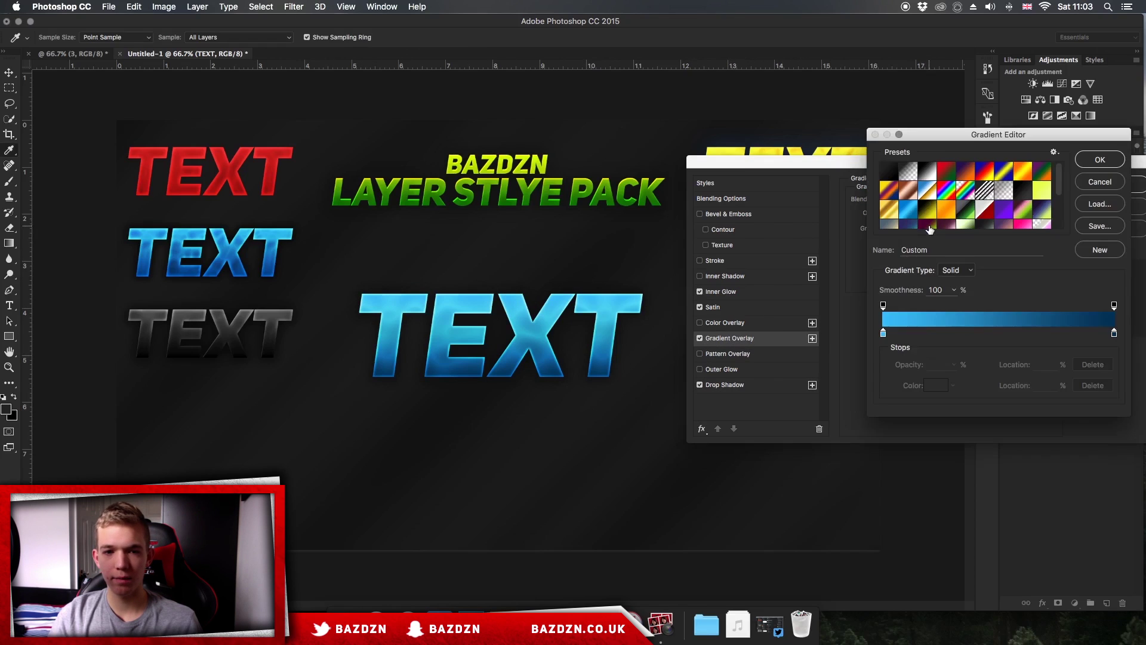
{"action": "left_click", "coordinate": [882, 335]}
{"action": "double_click", "coordinate": [883, 335]}
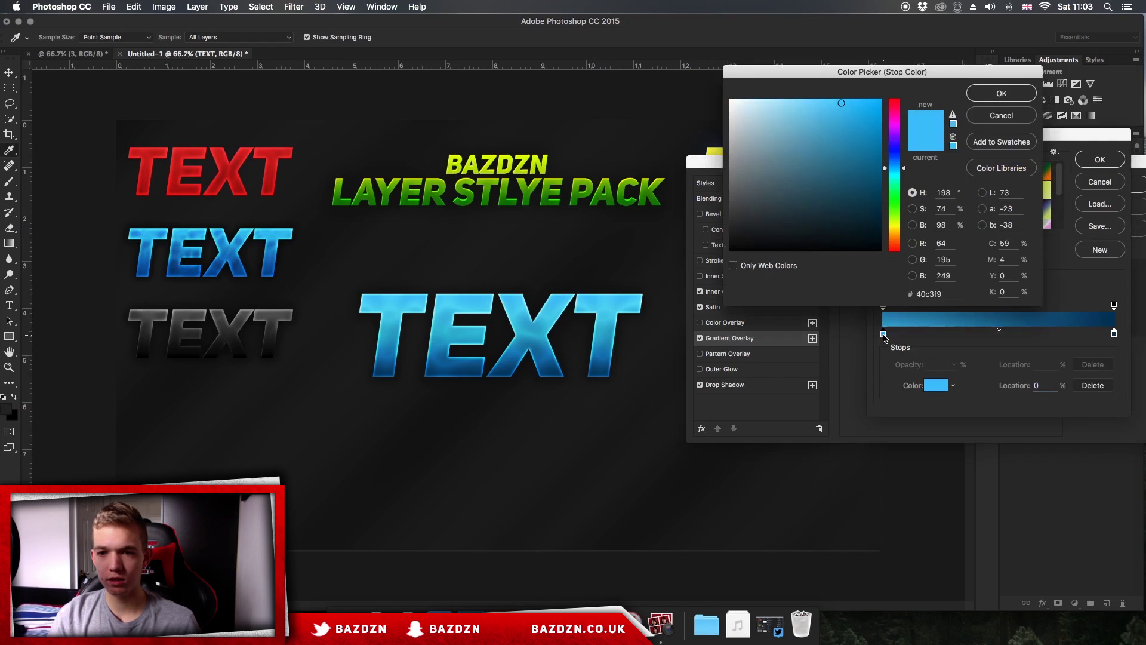
{"action": "mouse_move", "coordinate": [872, 124]}
{"action": "left_mouse_down"}
{"action": "mouse_move", "coordinate": [840, 145]}
{"action": "mouse_move", "coordinate": [854, 126]}
{"action": "left_mouse_up"}
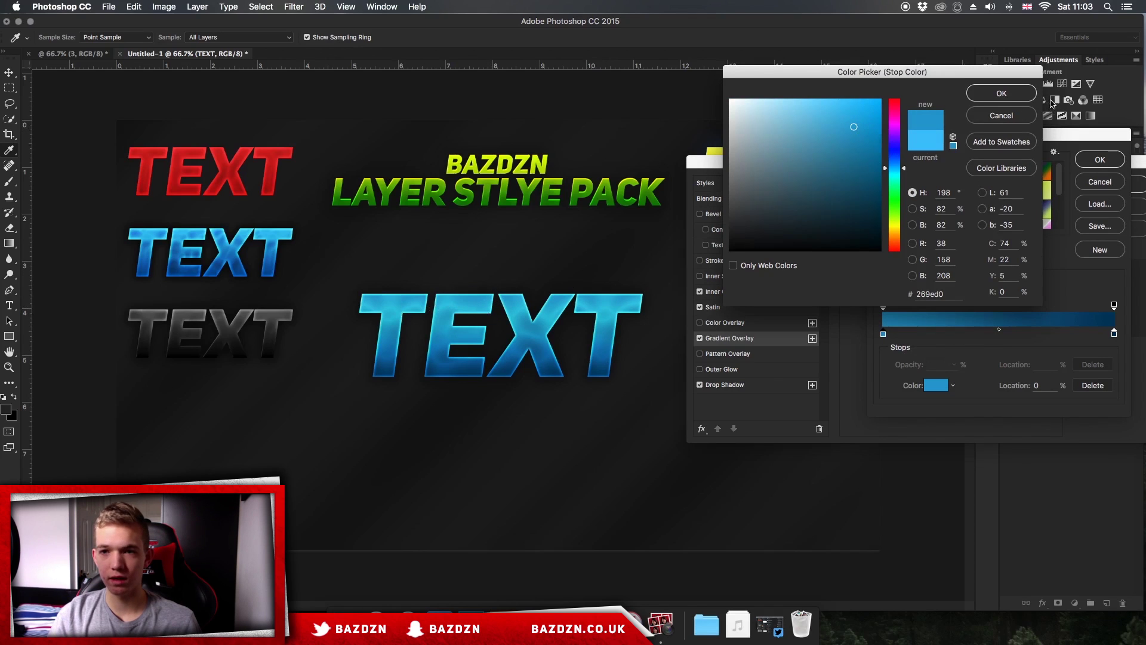
{"action": "left_click", "coordinate": [998, 95]}
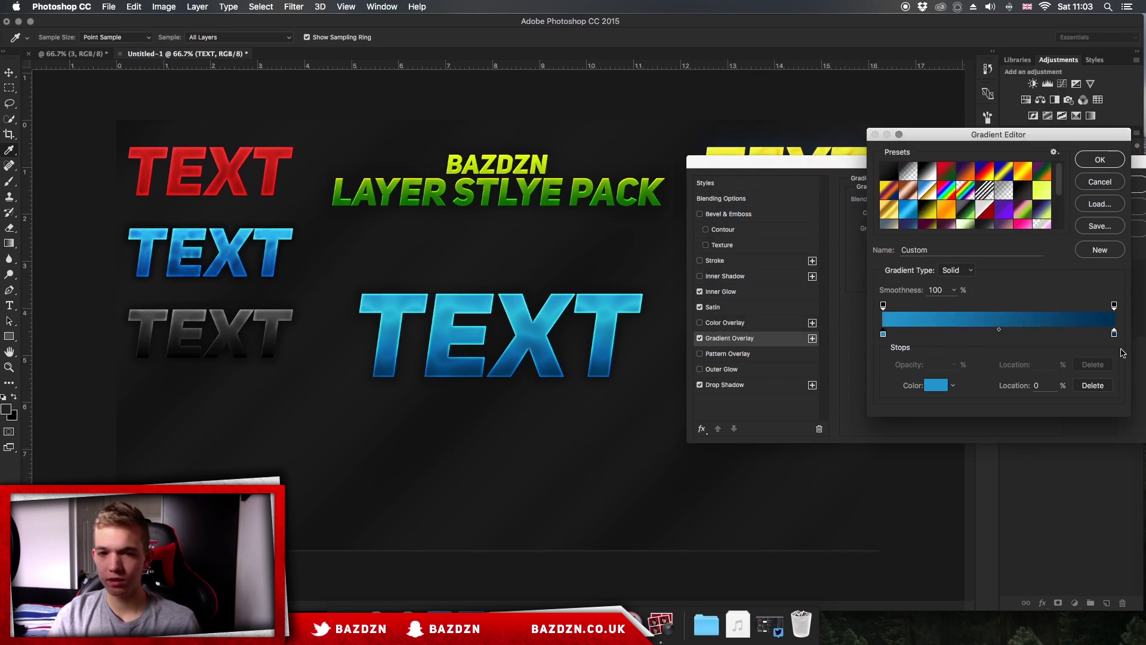
{"action": "double_click", "coordinate": [1114, 333]}
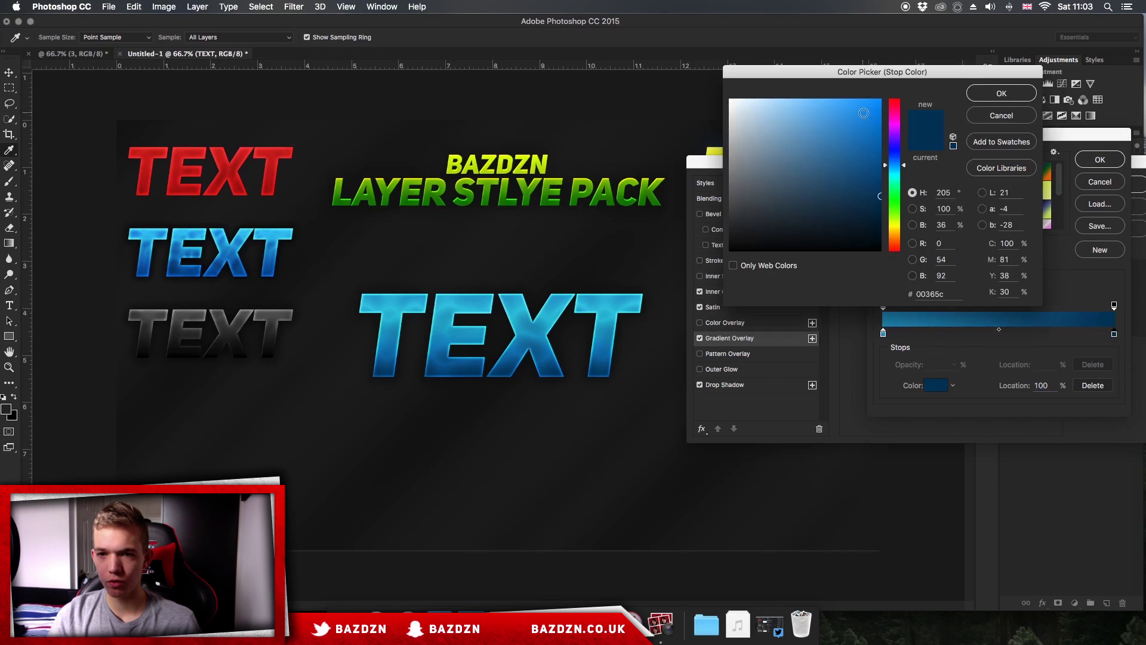
{"action": "left_click_drag", "start_coordinate": [895, 158], "coordinate": [900, 163]}
{"action": "left_click", "coordinate": [1001, 94]}
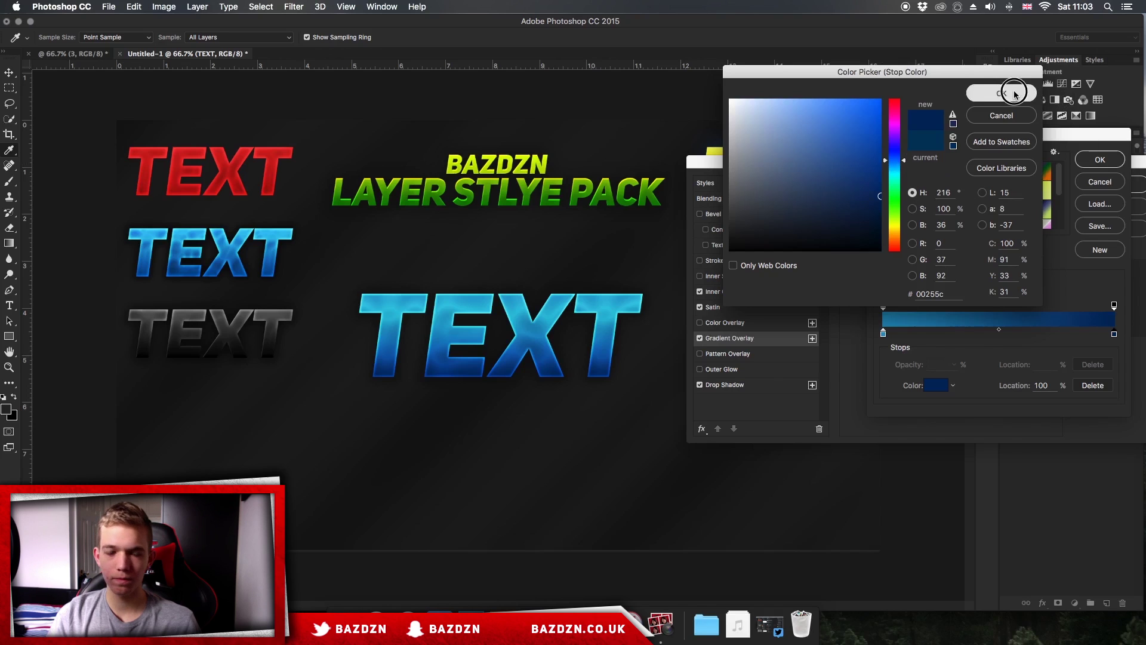
{"action": "left_click", "coordinate": [1112, 160]}
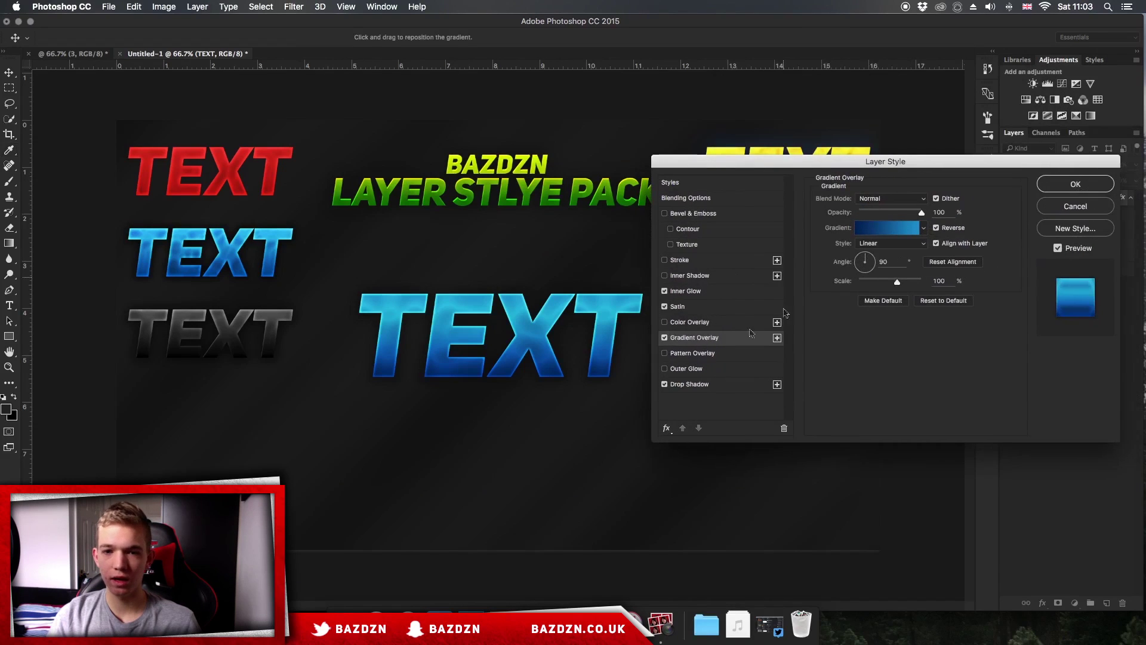
Step: Replace the overlay gradient with the Foreground to Background preset
{"action": "left_click", "coordinate": [898, 230]}
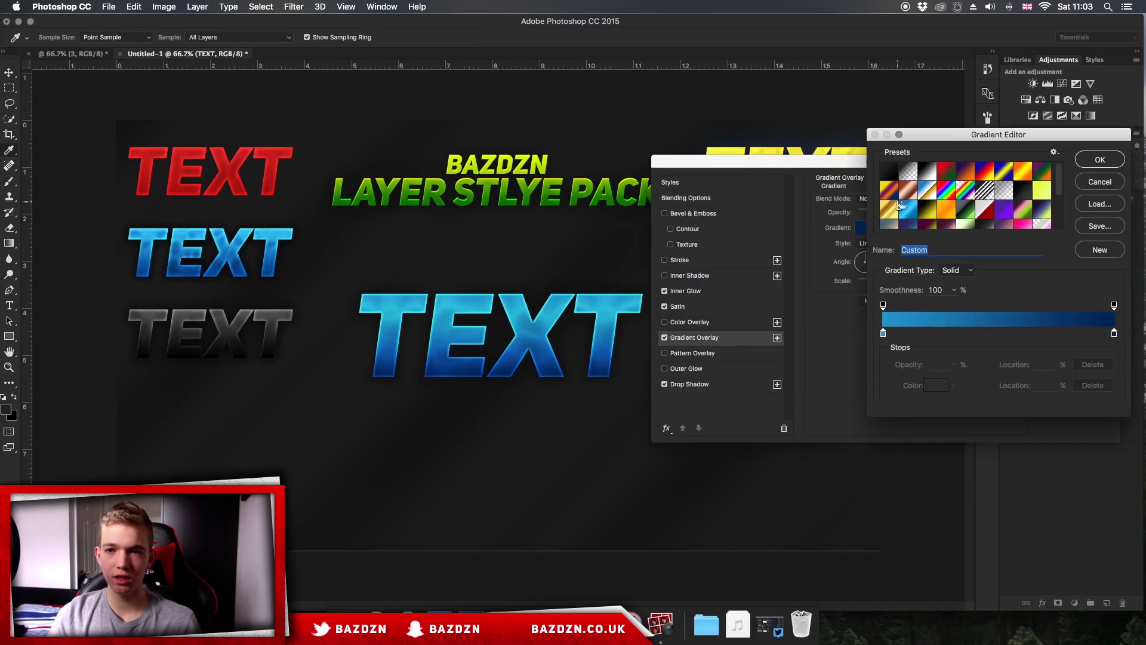
{"action": "scroll", "coordinate": [905, 197], "scroll_direction": "down", "scroll_amount": 3}
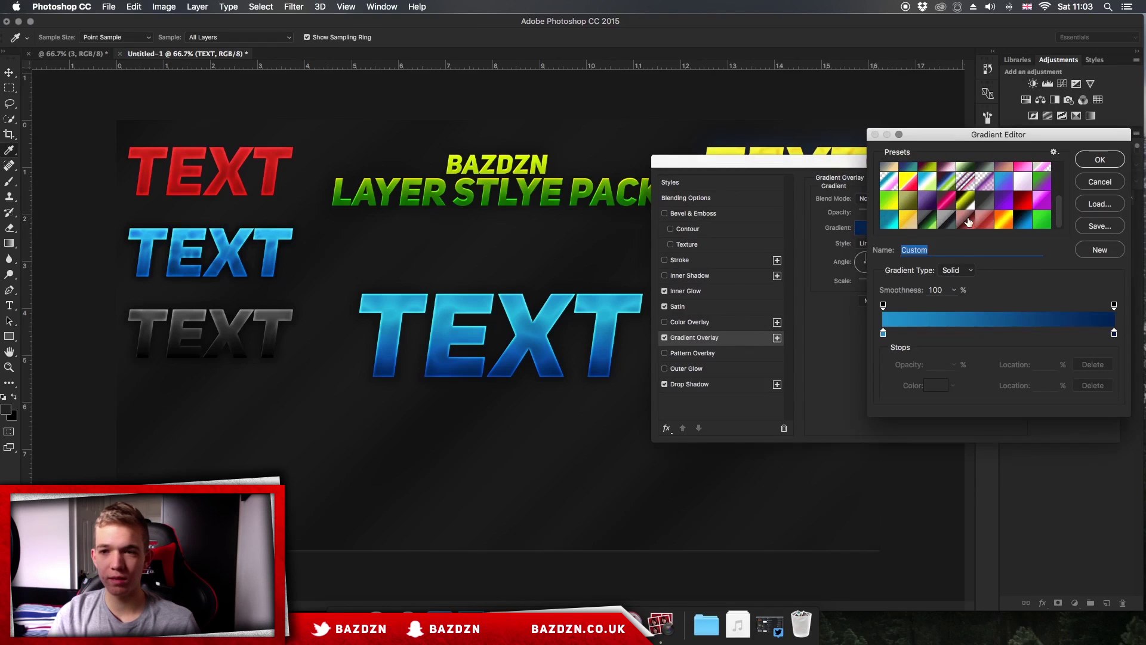
{"action": "left_click", "coordinate": [1003, 221]}
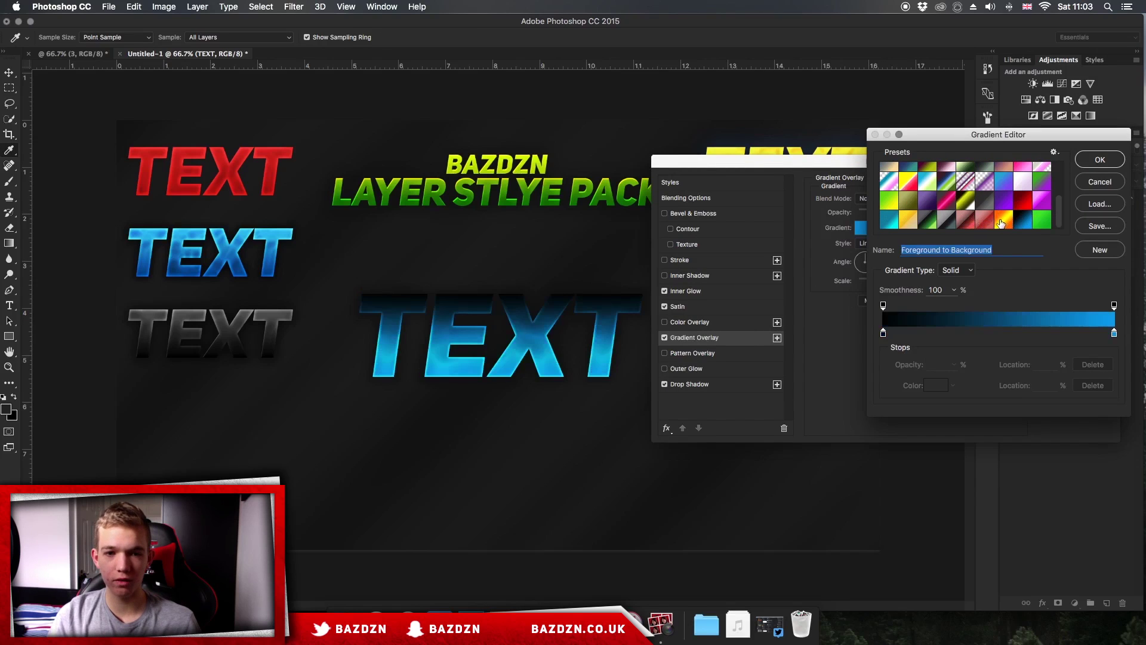
{"action": "left_click", "coordinate": [1083, 162]}
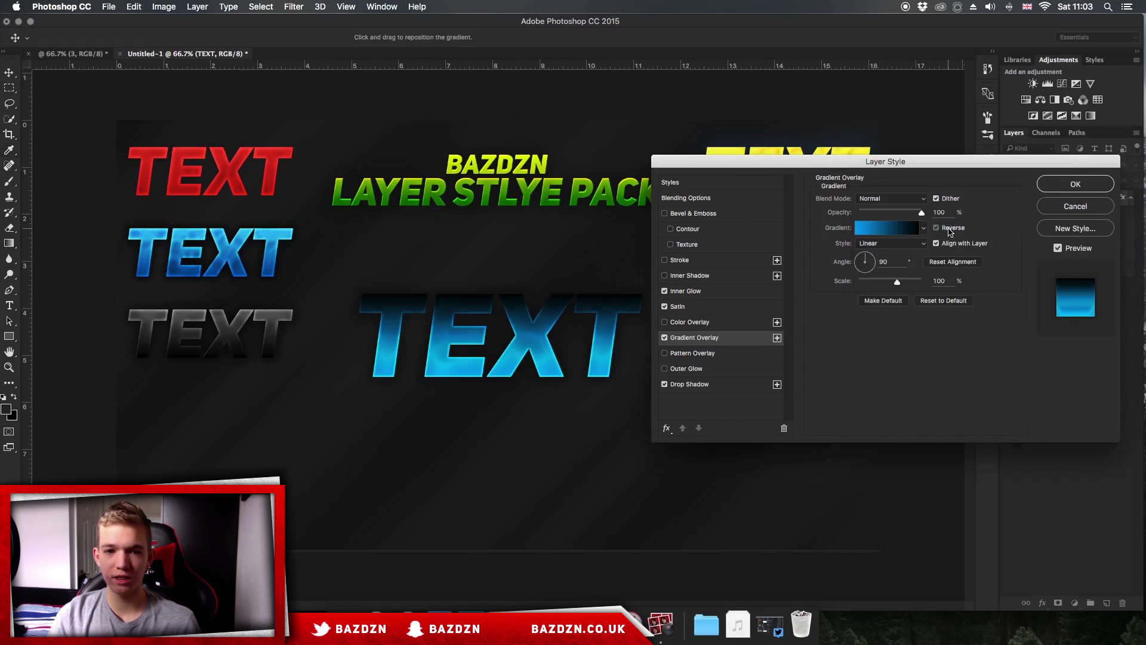
Step: Set the gradient's left stop to near-black #1a1a1a and apply it
{"action": "left_click", "coordinate": [886, 227]}
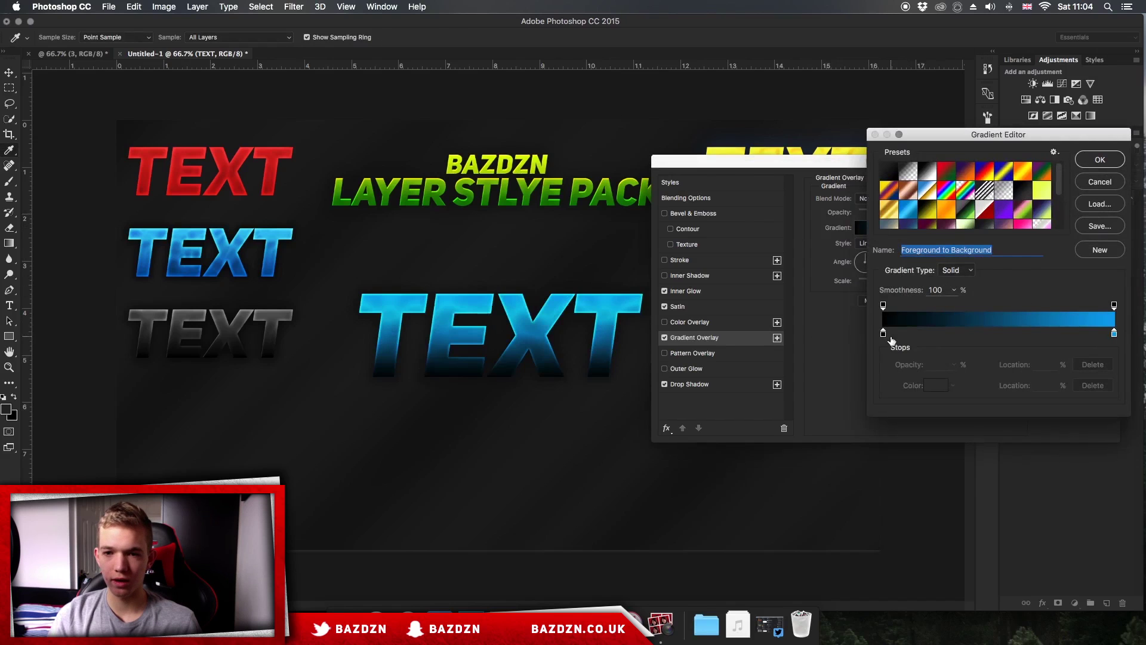
{"action": "double_click", "coordinate": [883, 332]}
{"action": "left_click", "coordinate": [730, 224]}
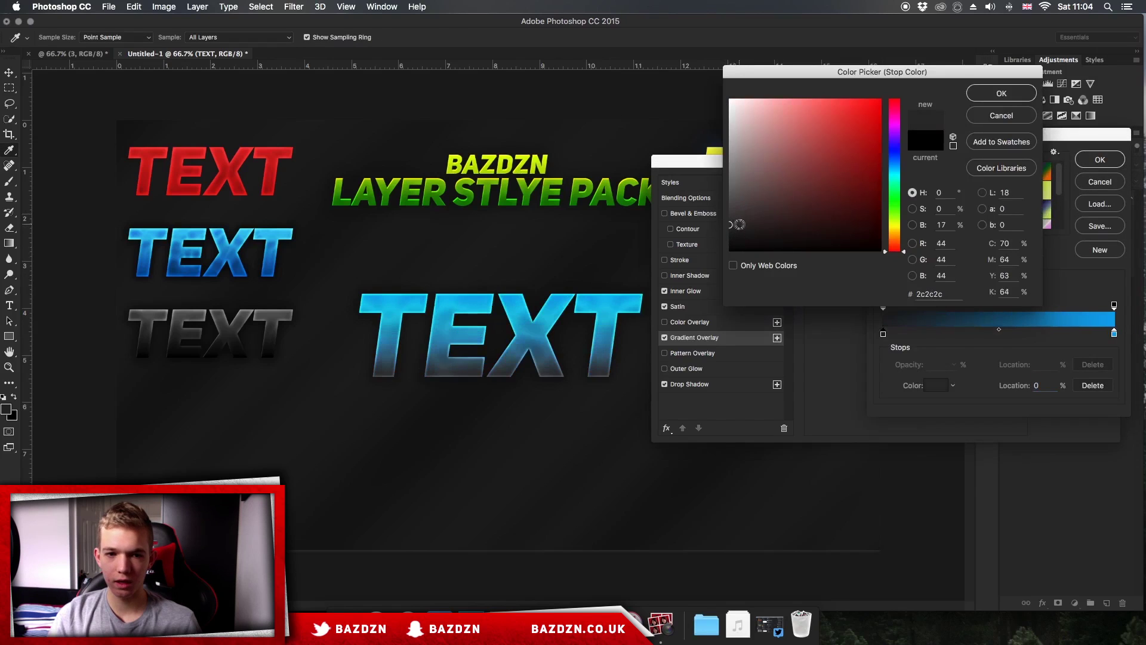
{"action": "left_click_drag", "start_coordinate": [730, 224], "coordinate": [729, 235]}
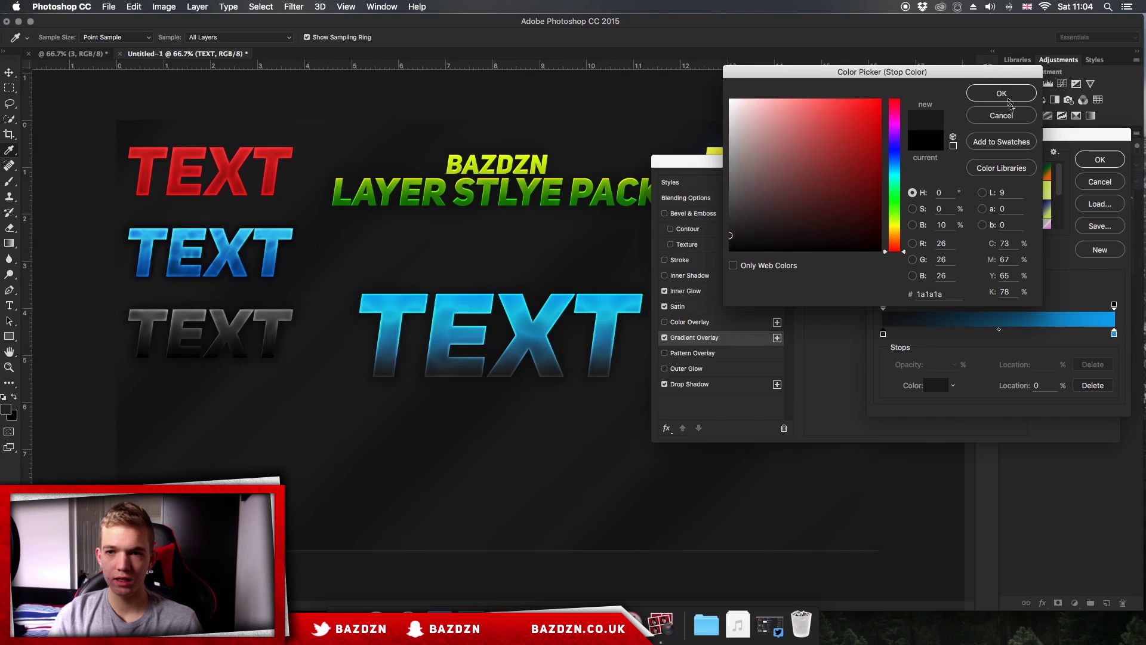
{"action": "left_click", "coordinate": [1001, 94]}
{"action": "left_click", "coordinate": [1099, 159]}
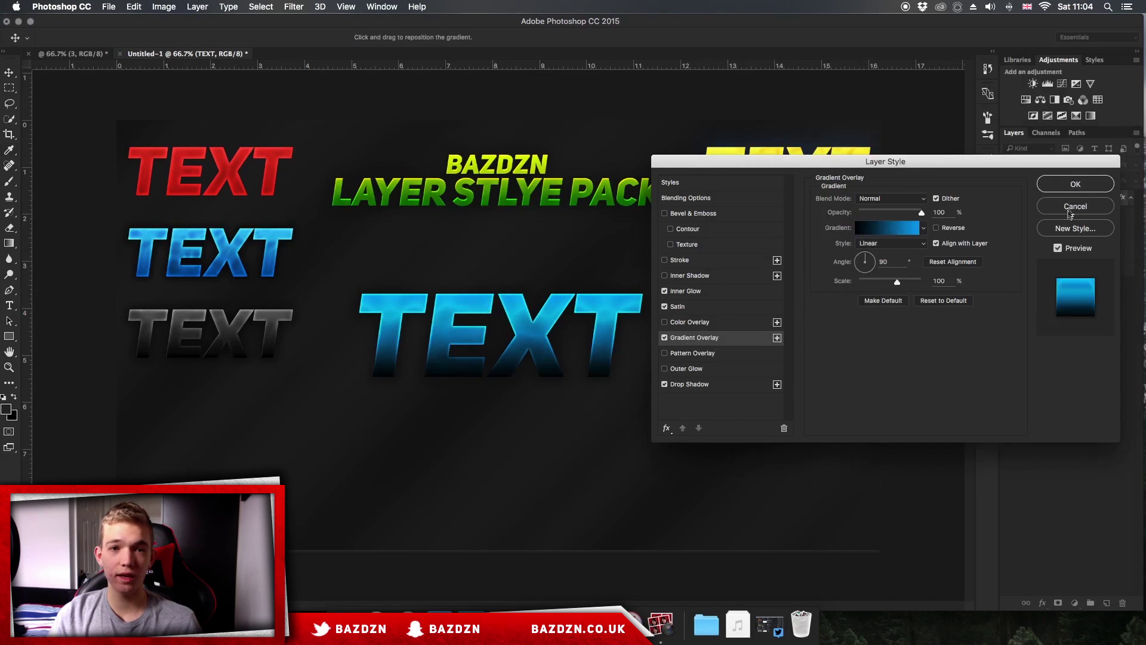
Step: Cancel the Layer Style edits and view the finished six-style TEXT document
{"action": "left_click", "coordinate": [1074, 207]}
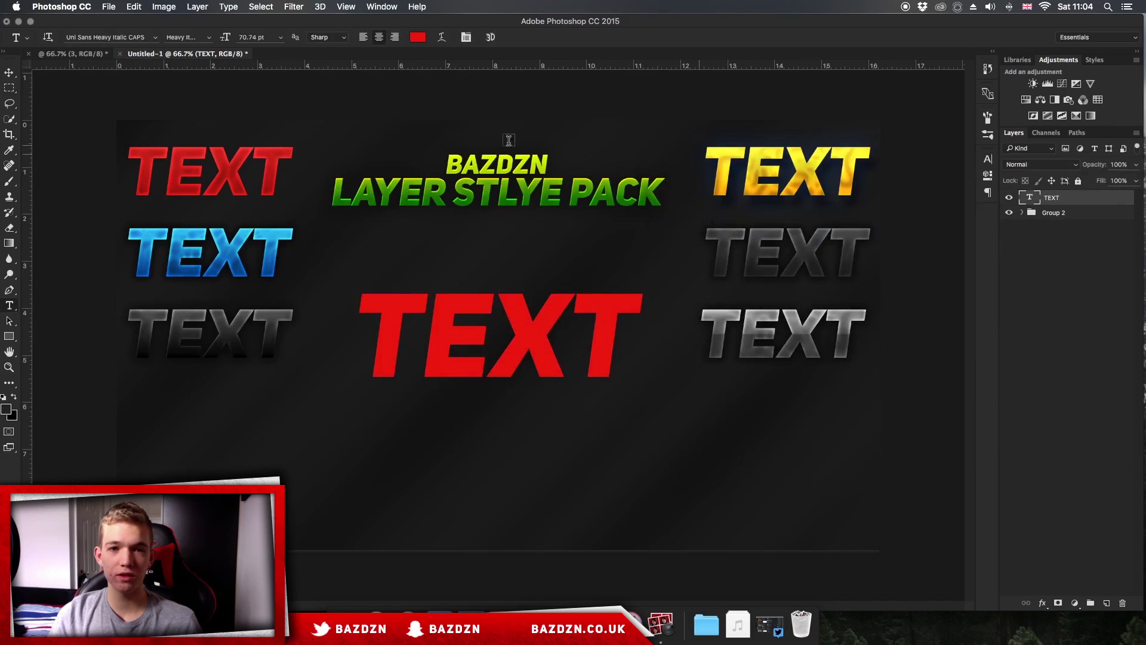
{"action": "left_click", "coordinate": [109, 56]}
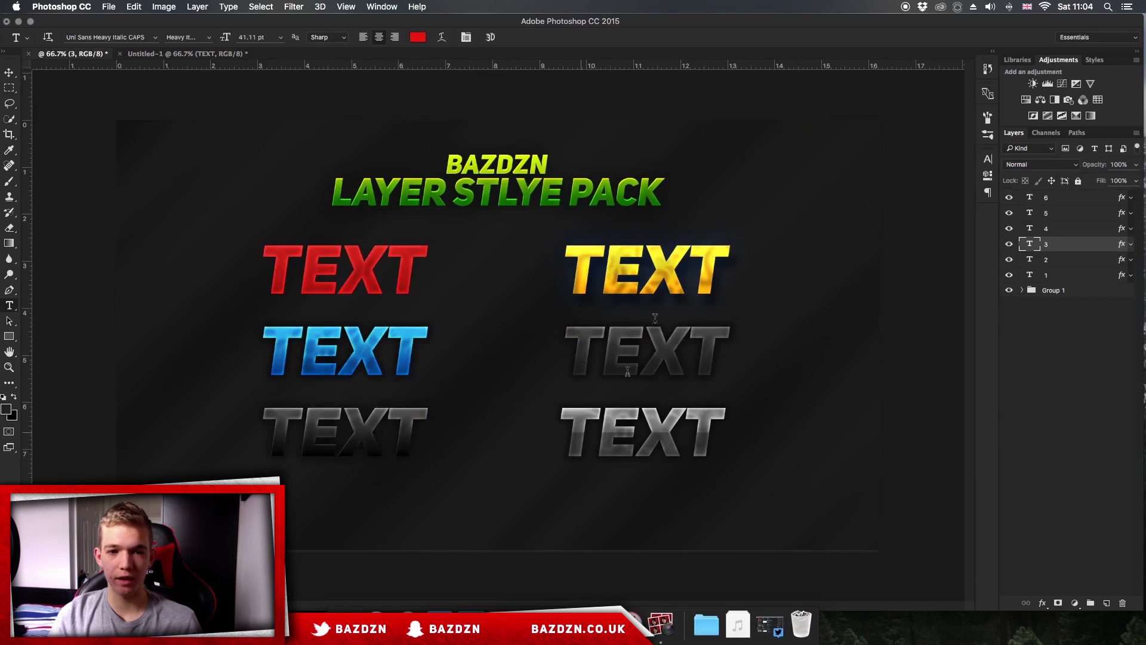